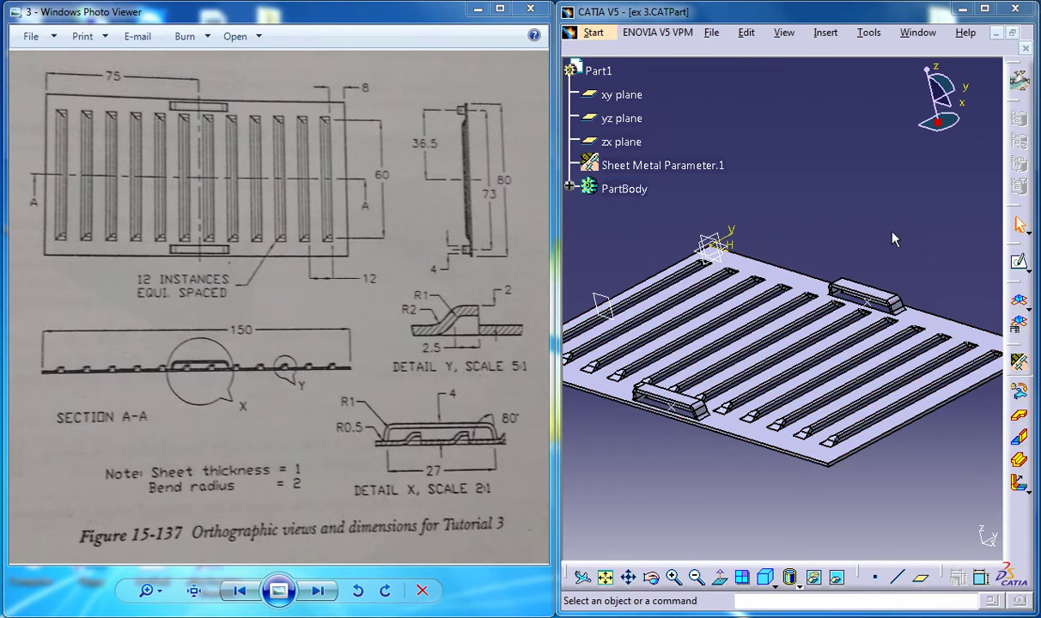
- Switch to the open "tutorial 2 gen sheet metal" part document
left_click(917, 32)
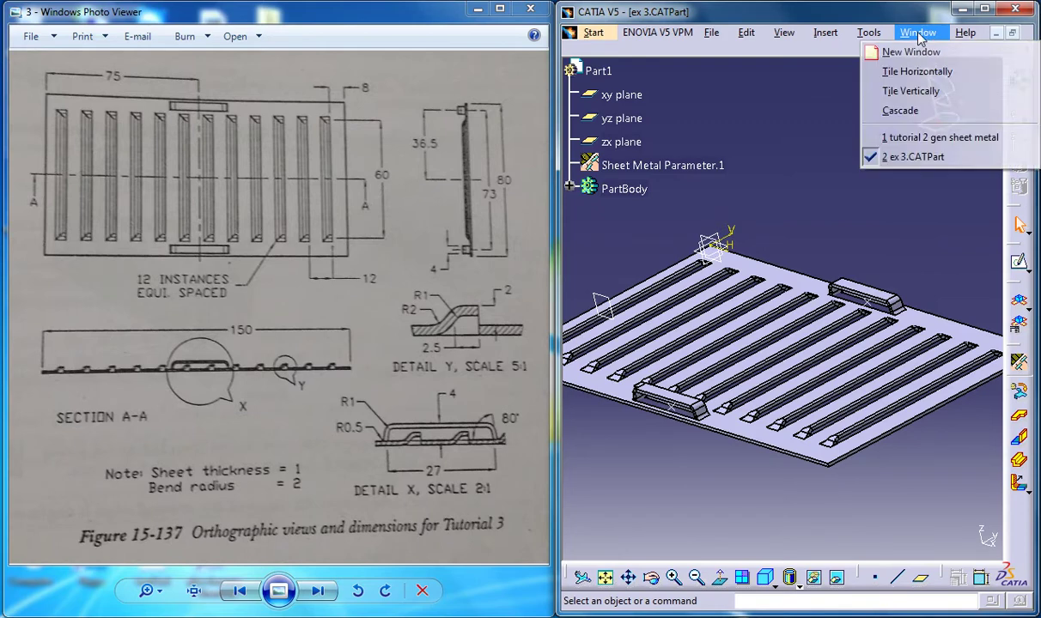
left_click(928, 138)
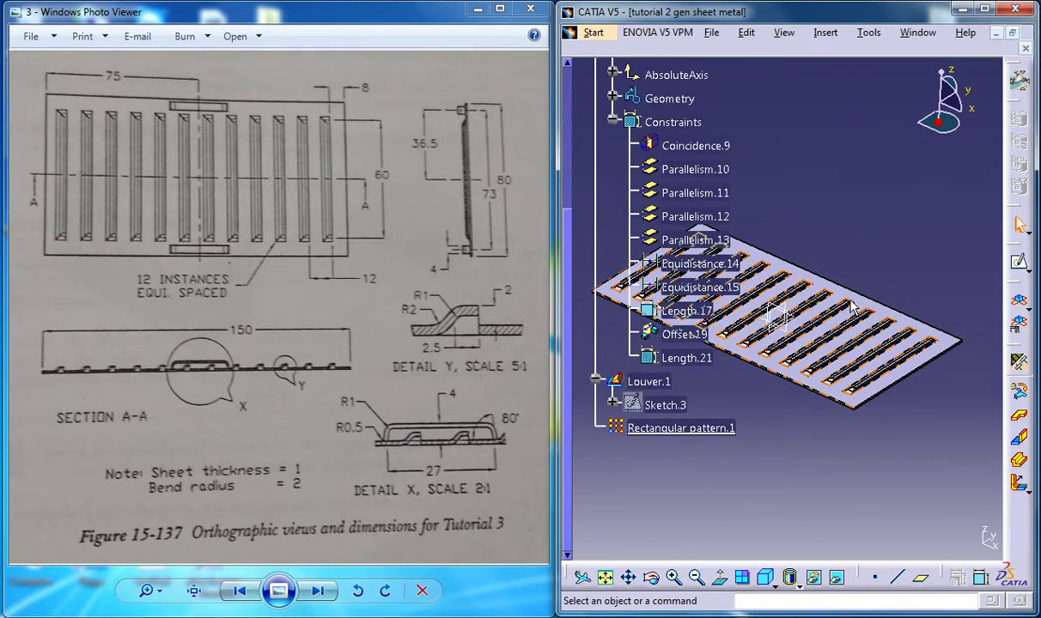
middle_click_drag(885, 322, 835, 249)
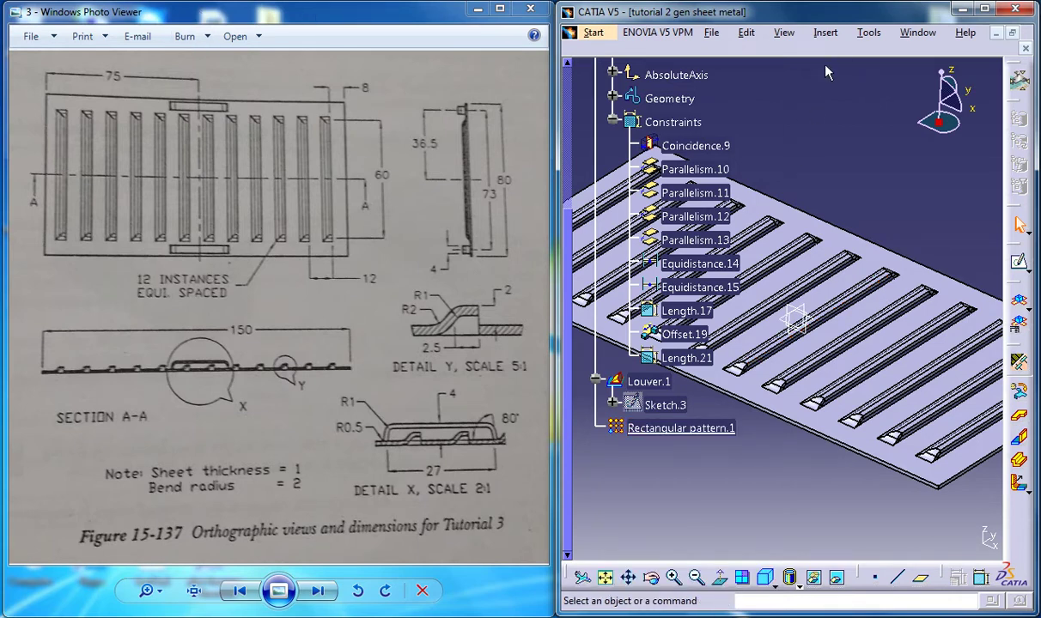
mouse_move(857, 176)
middle_mouse_down()
mouse_move(857, 191)
mouse_move(858, 182)
middle_mouse_up()
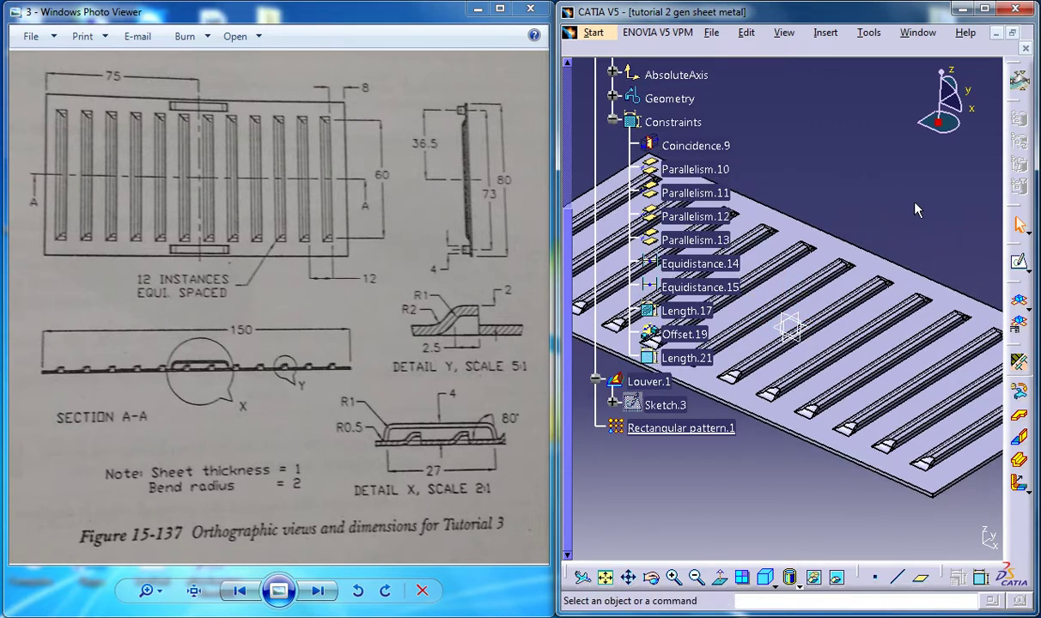
- Start a sketch on the plate's top face and place a point on the vertical axis, about 35.8 mm above the origin
left_click(1019, 263)
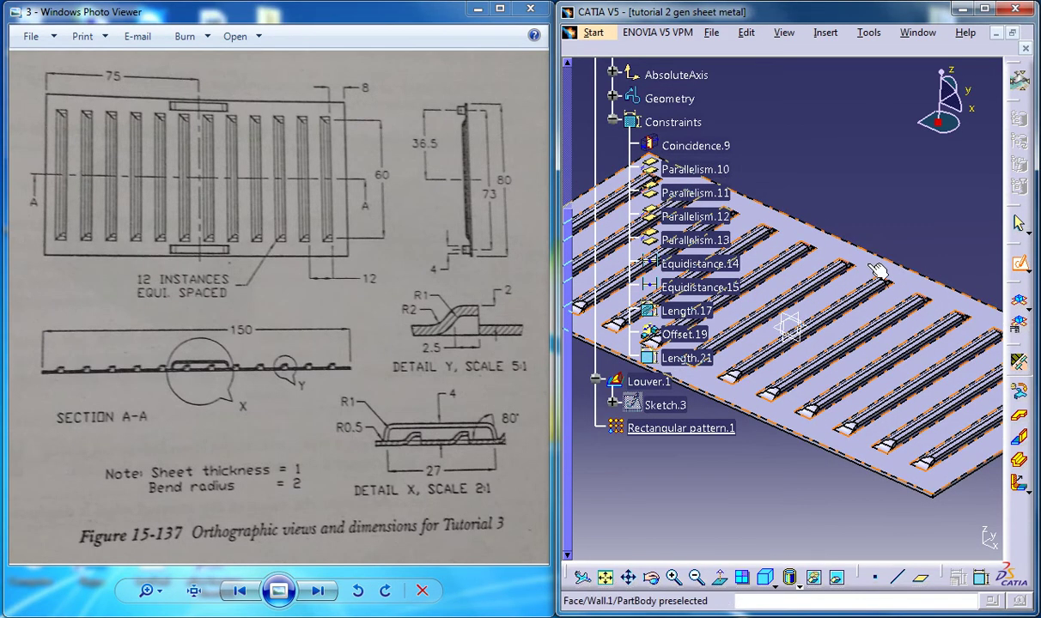
left_click(942, 219)
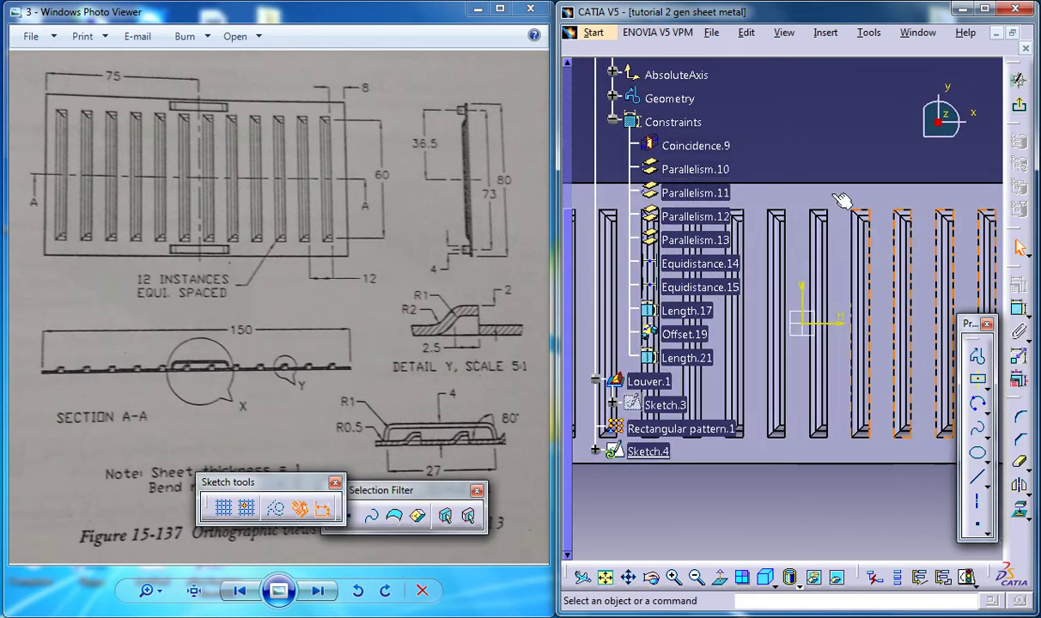
left_click(976, 516)
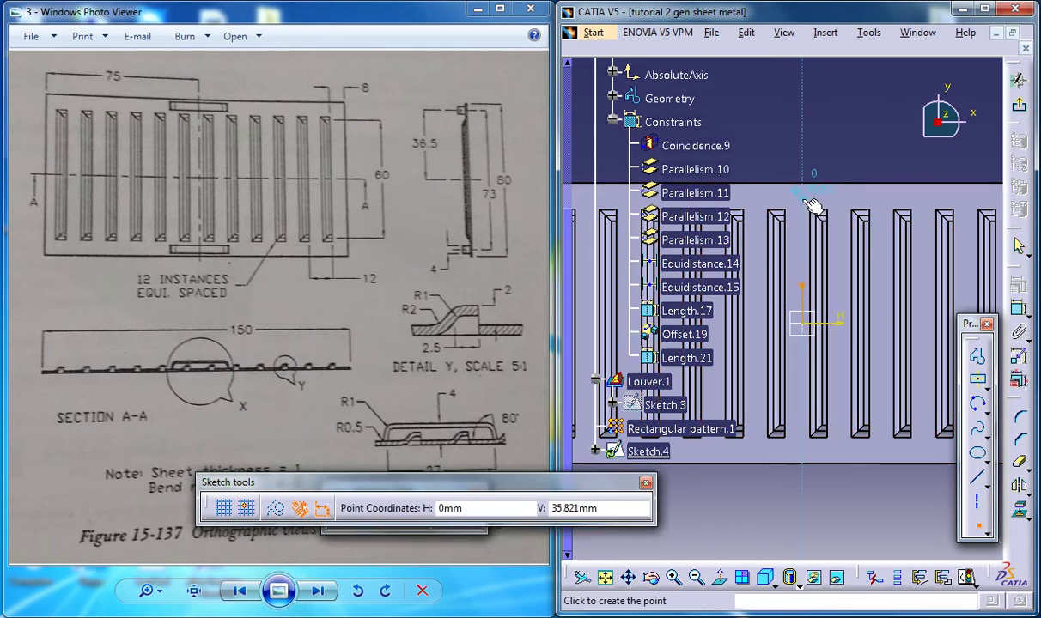
left_click(808, 192)
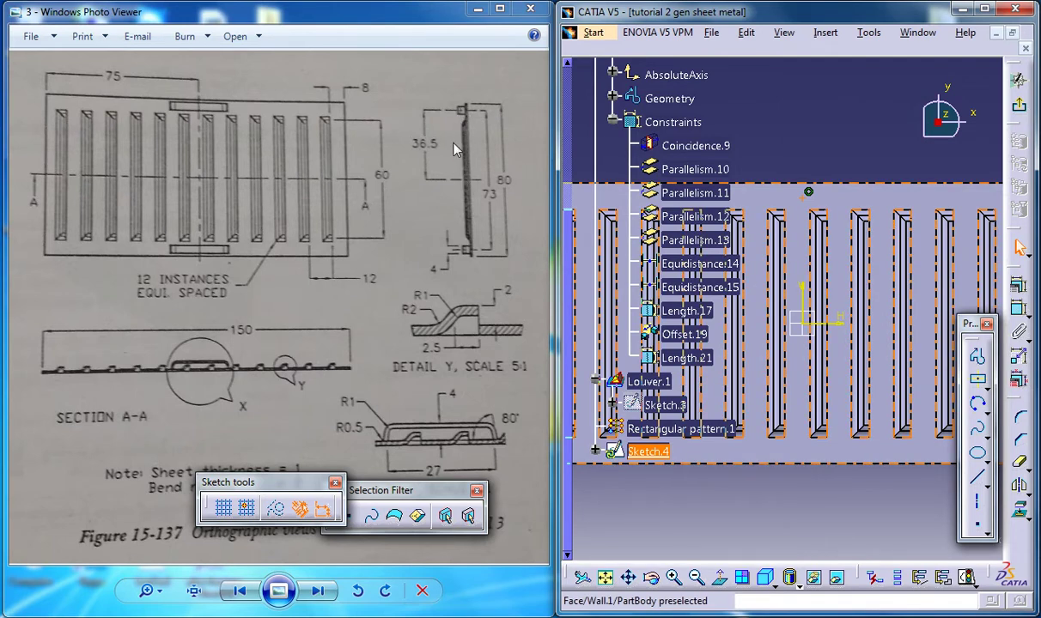
- Constrain the point's distance from the horizontal axis to 36.5 mm
left_click(1022, 309)
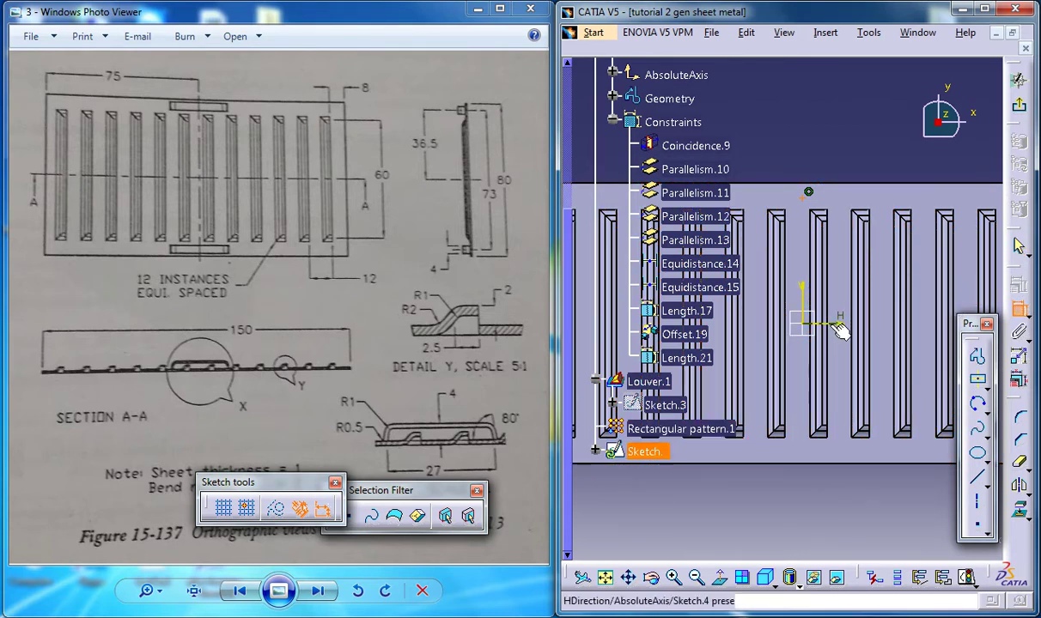
left_click(809, 192)
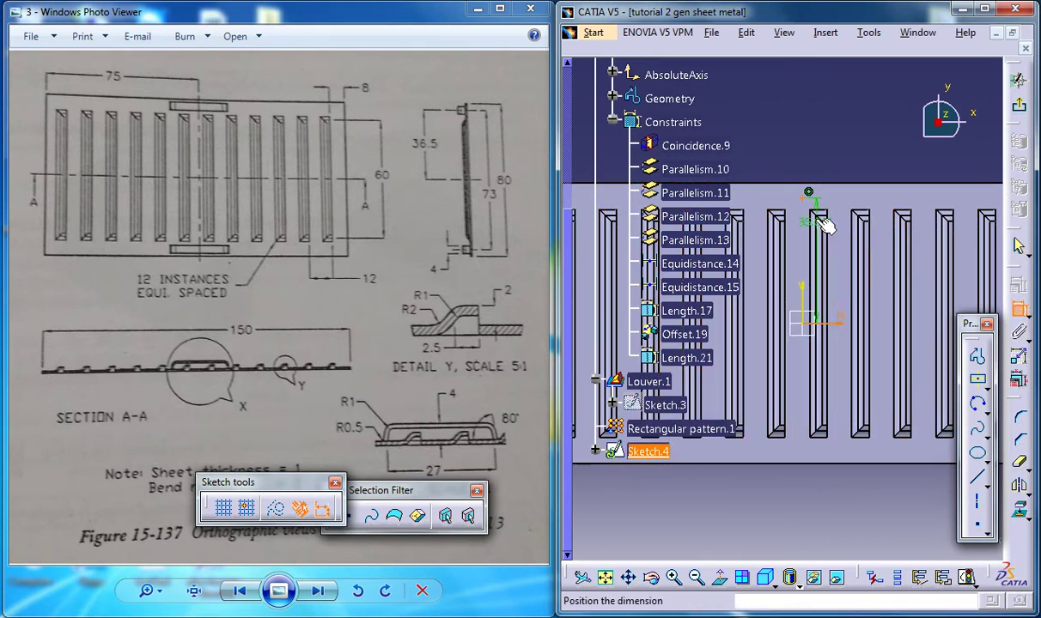
left_click(859, 142)
double_click(859, 142)
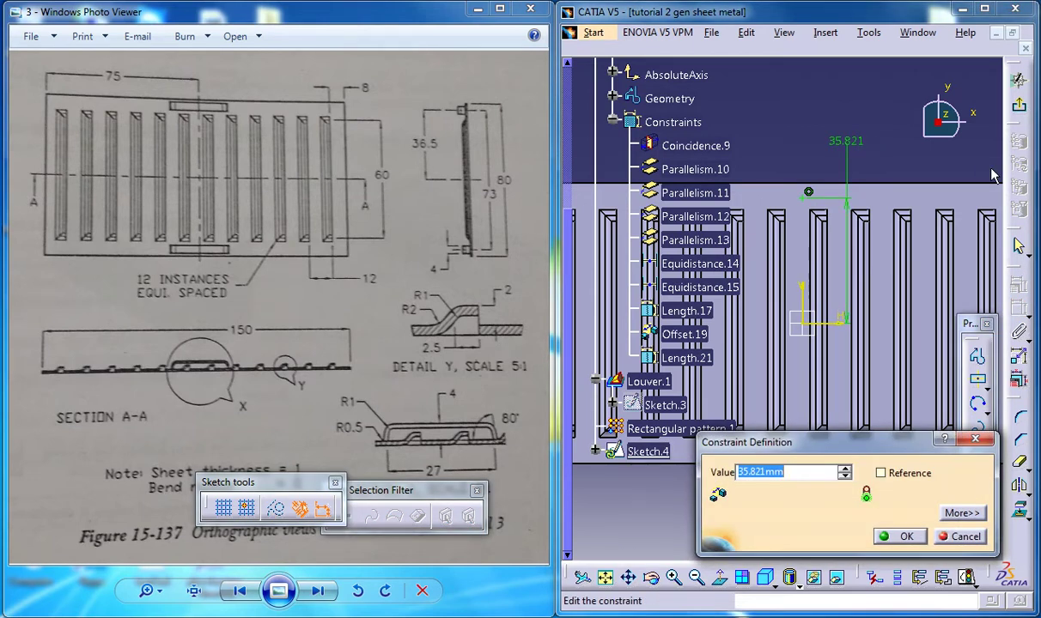
type("36.5")
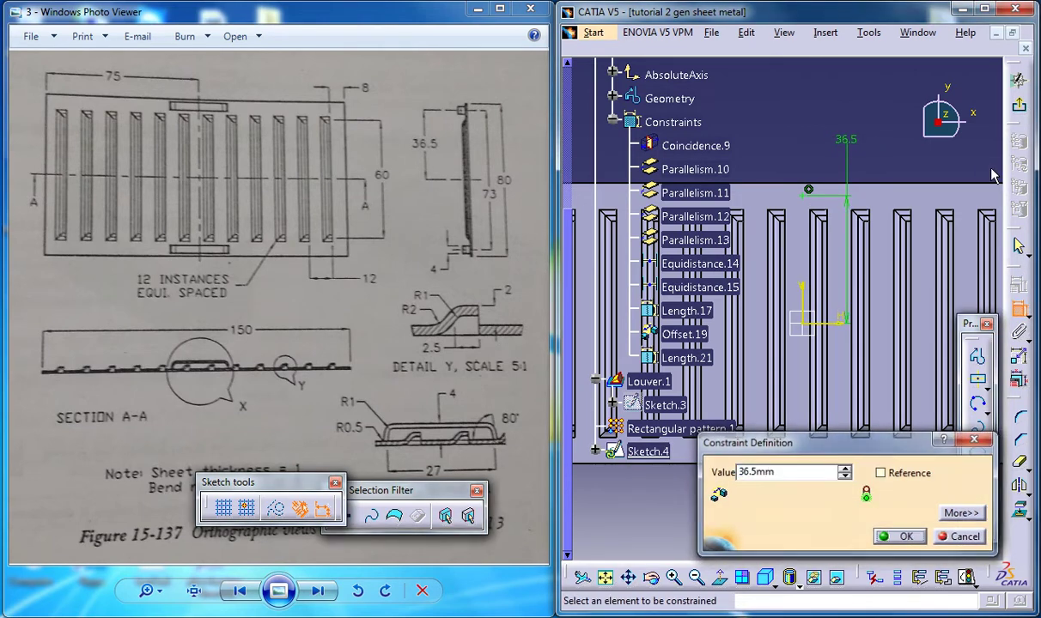
key("Return")
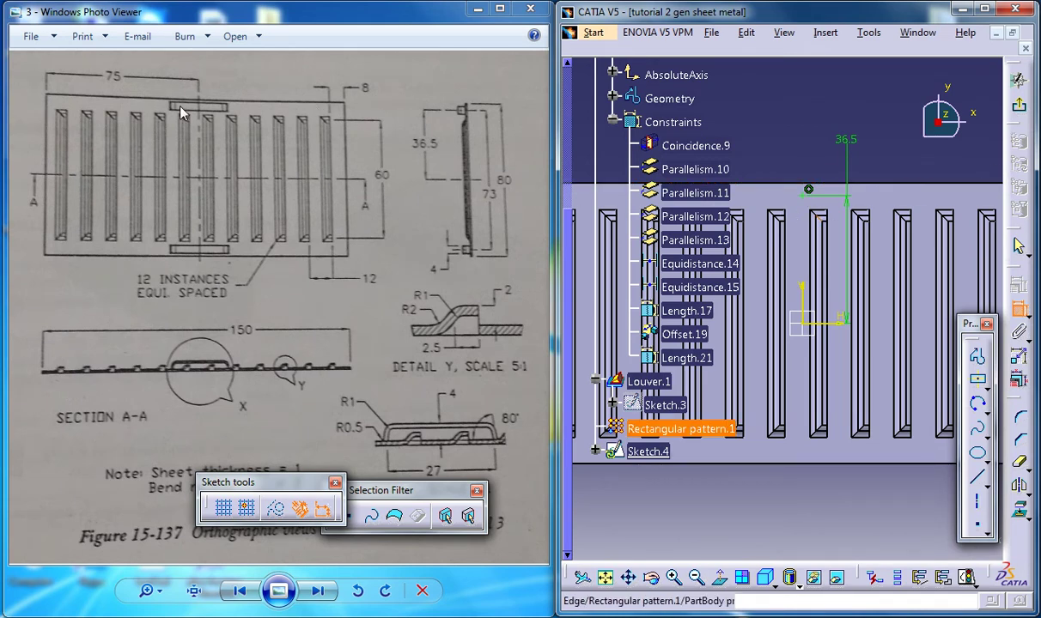
middle_click_drag(896, 163, 870, 193)
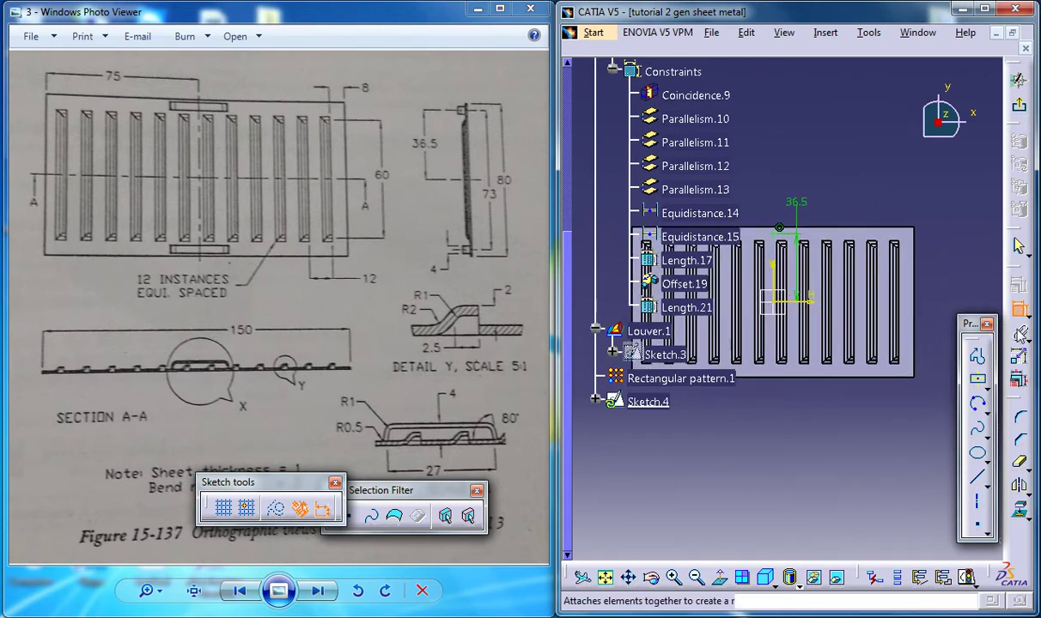
left_click(779, 227)
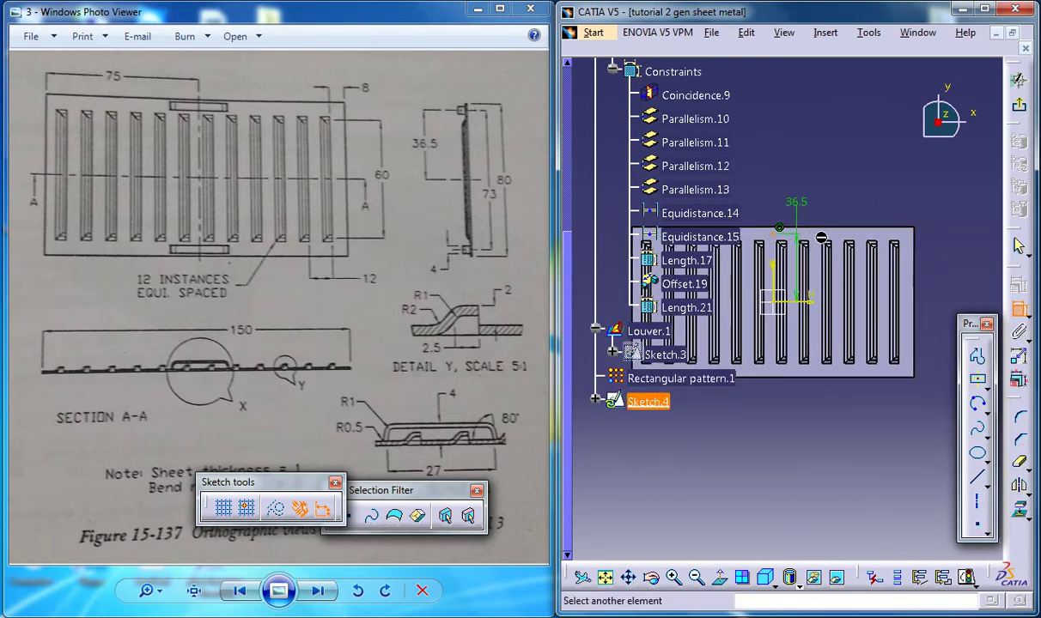
left_click(913, 241)
left_click(897, 176)
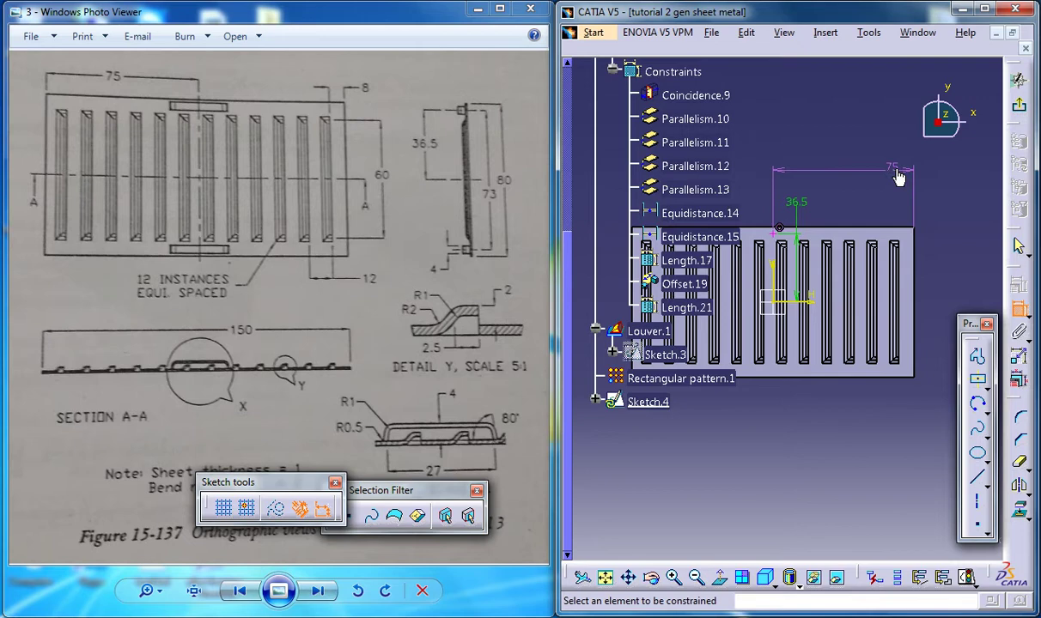
right_click(846, 165)
left_click(864, 412)
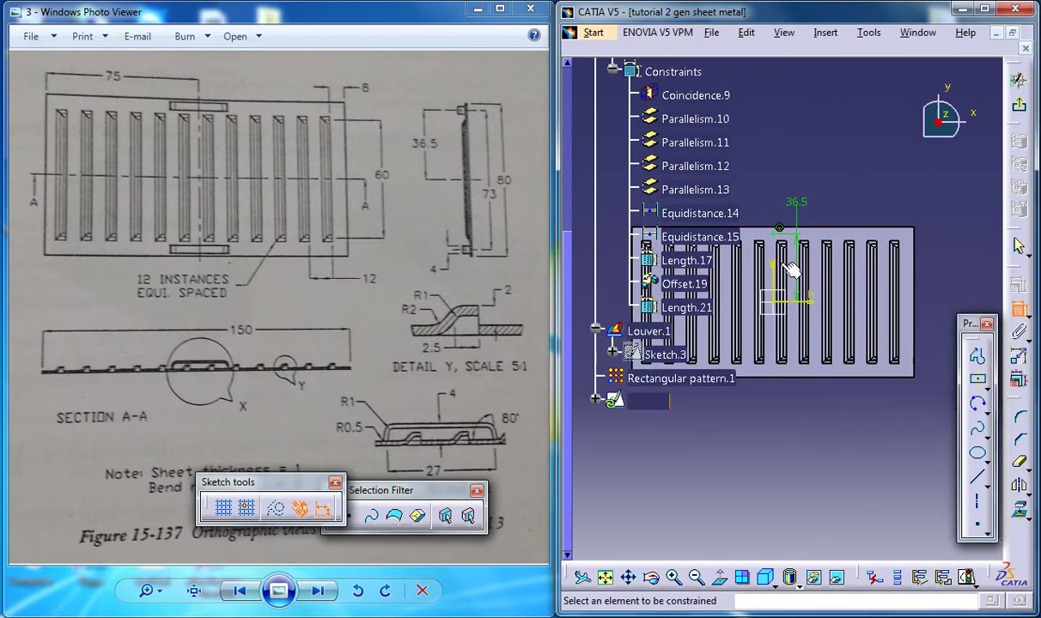
- Add a reference dimension between the point and the plate's right edge, and exit the sketch
left_click(785, 241)
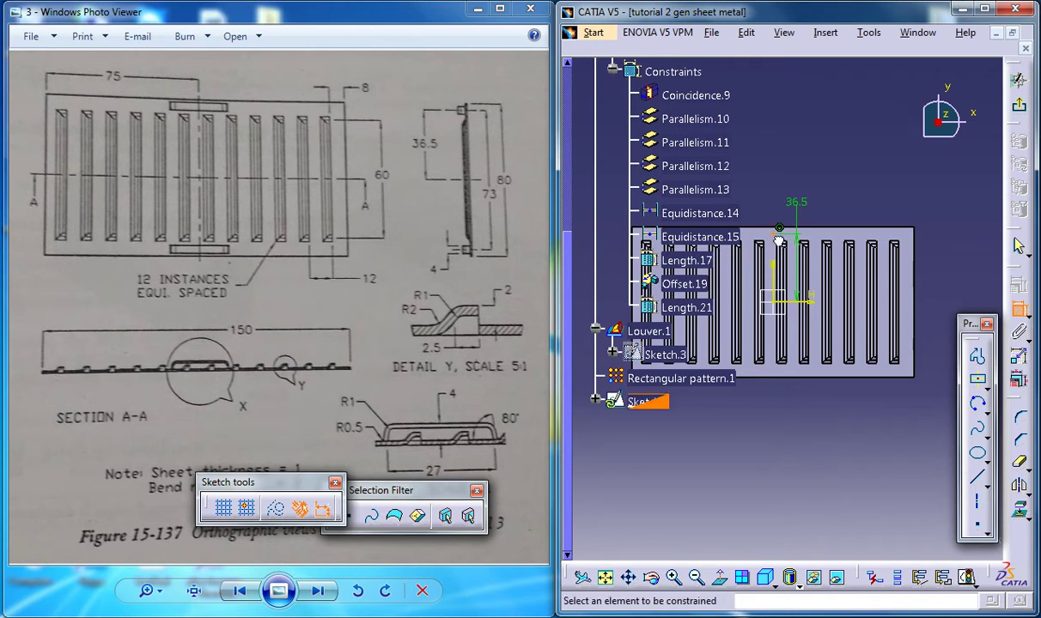
left_click(916, 249)
left_click(894, 209)
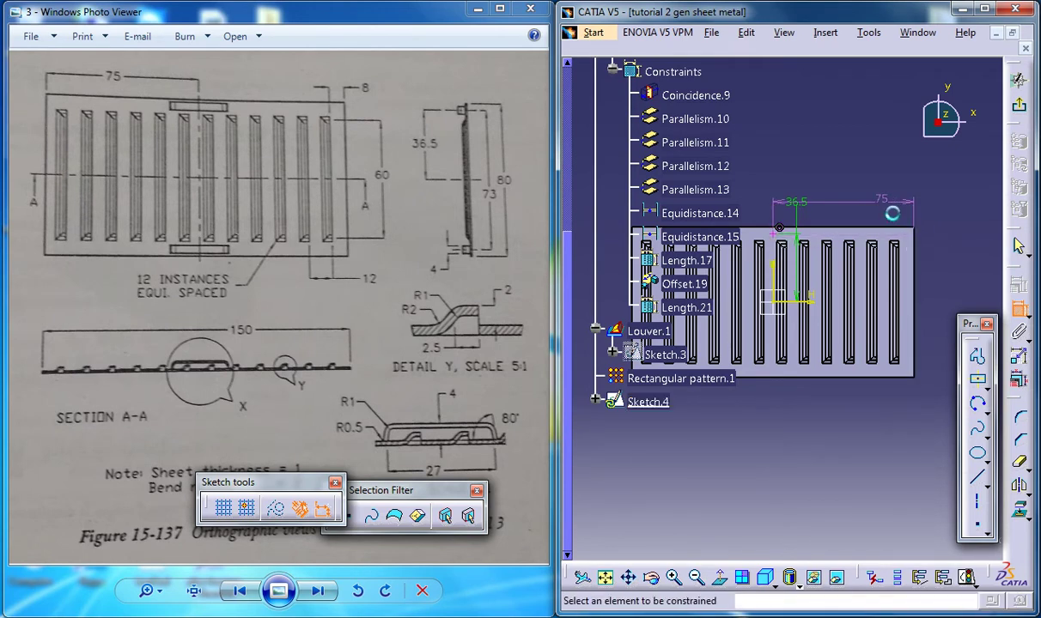
right_click(883, 203)
left_click(916, 256)
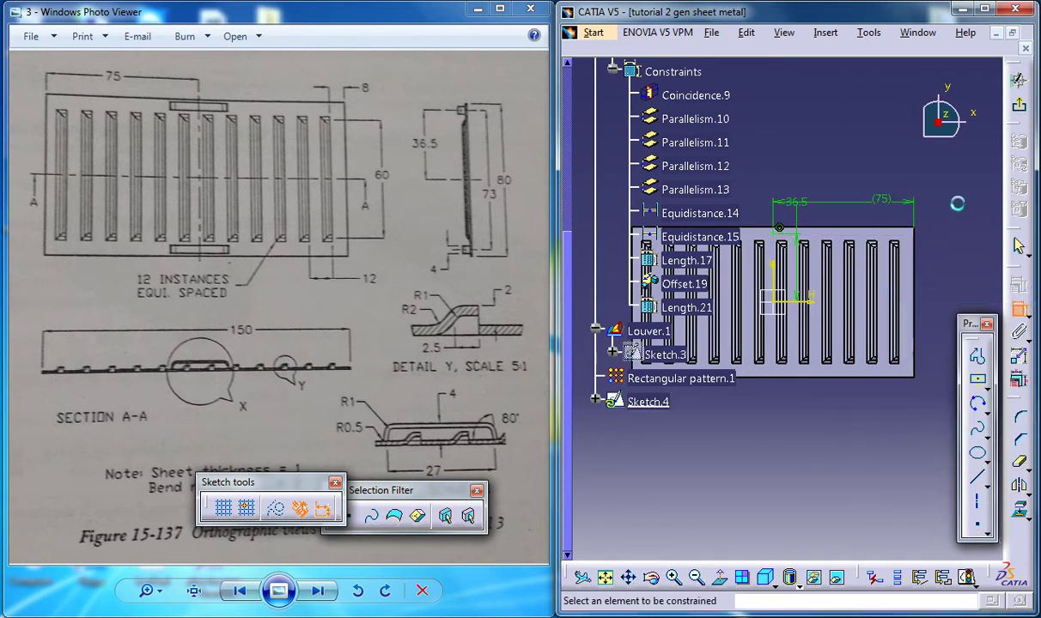
left_click(1024, 106)
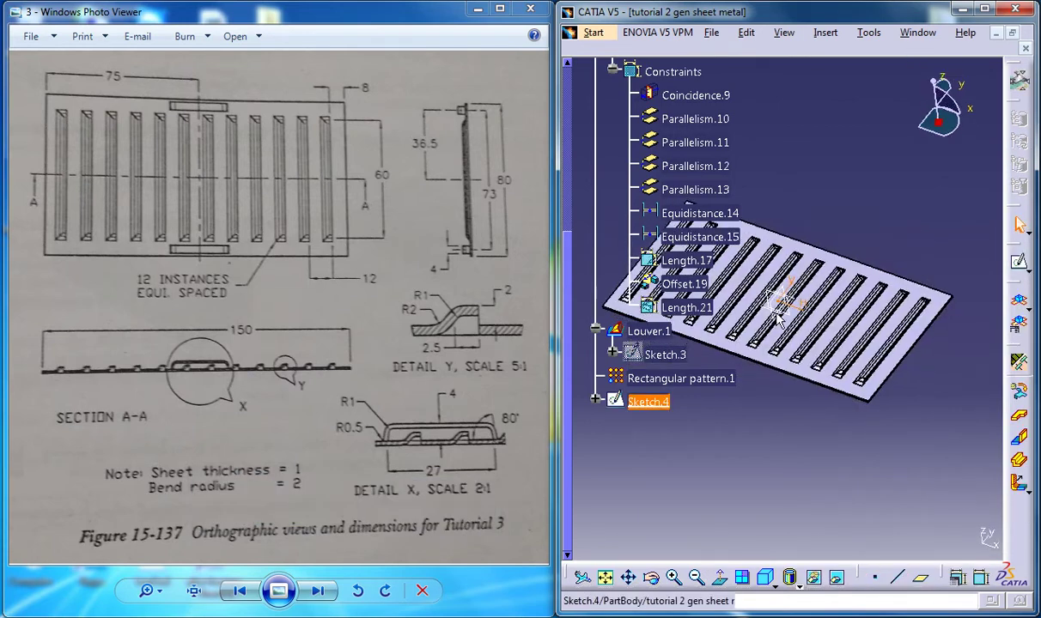
left_click(902, 189)
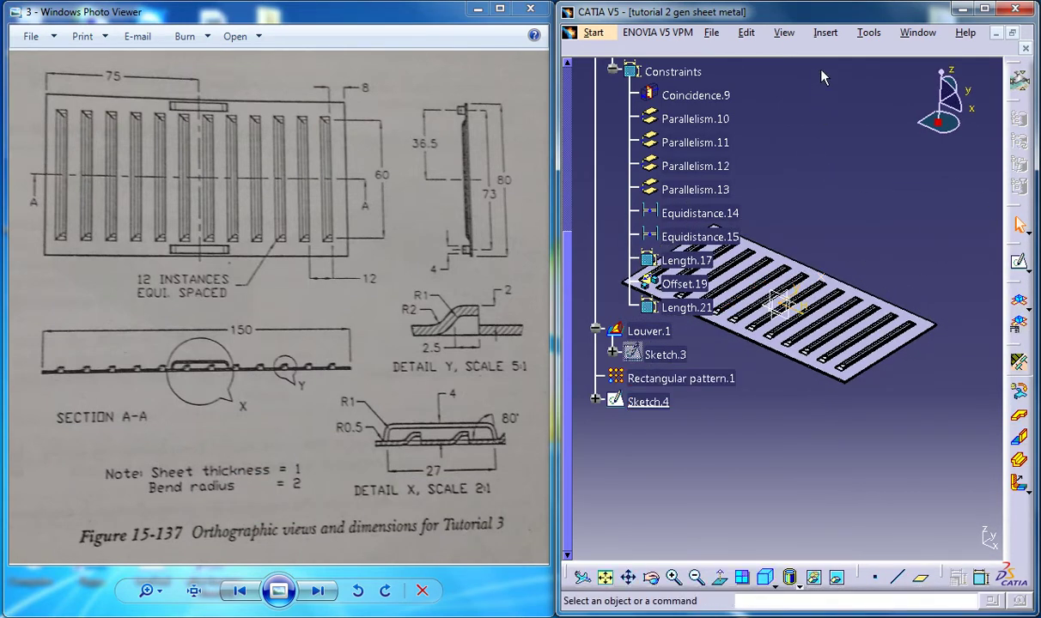
left_click(826, 33)
mouse_move(875, 386)
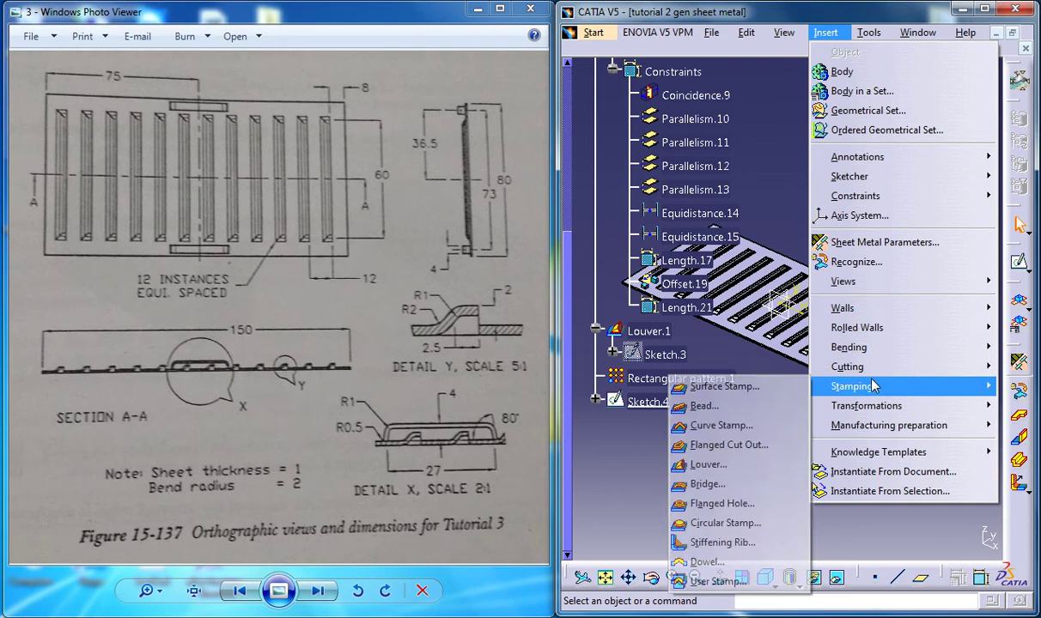
left_click(700, 483)
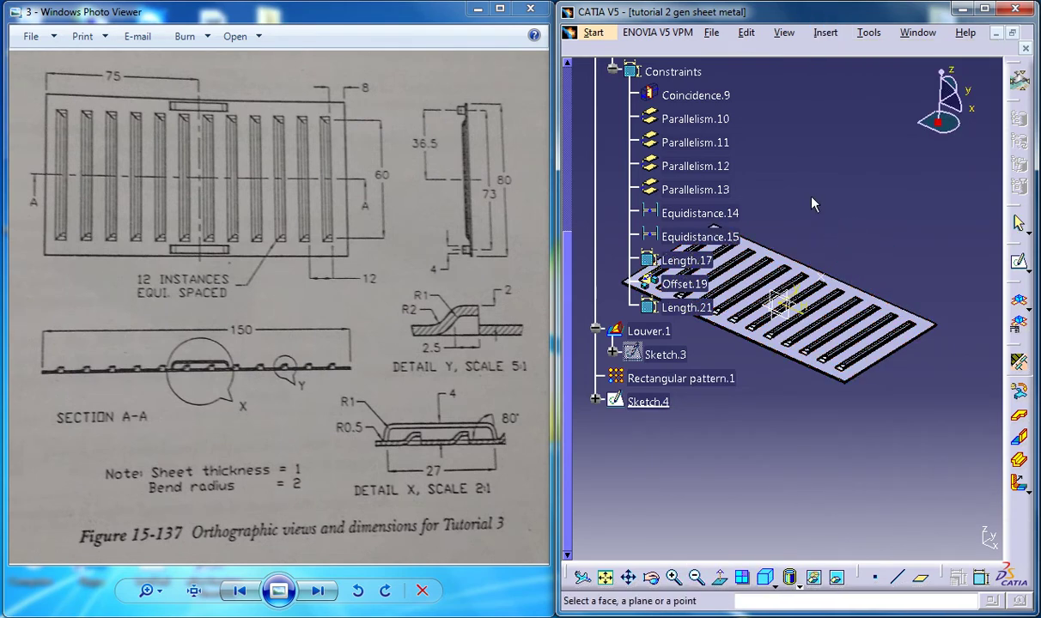
middle_click_drag(841, 267, 801, 117)
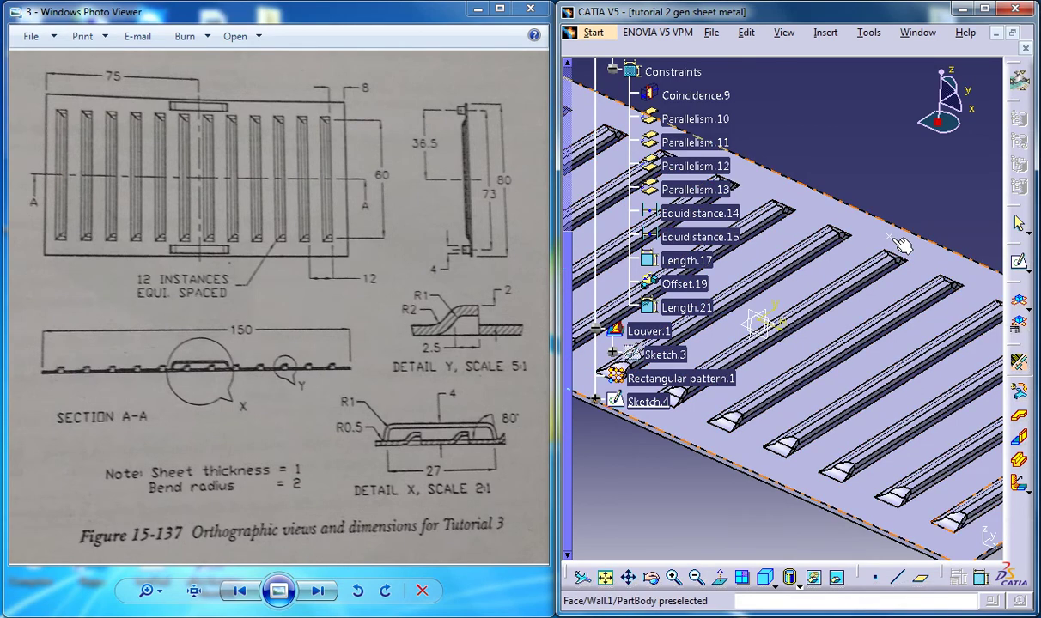
left_click(898, 267)
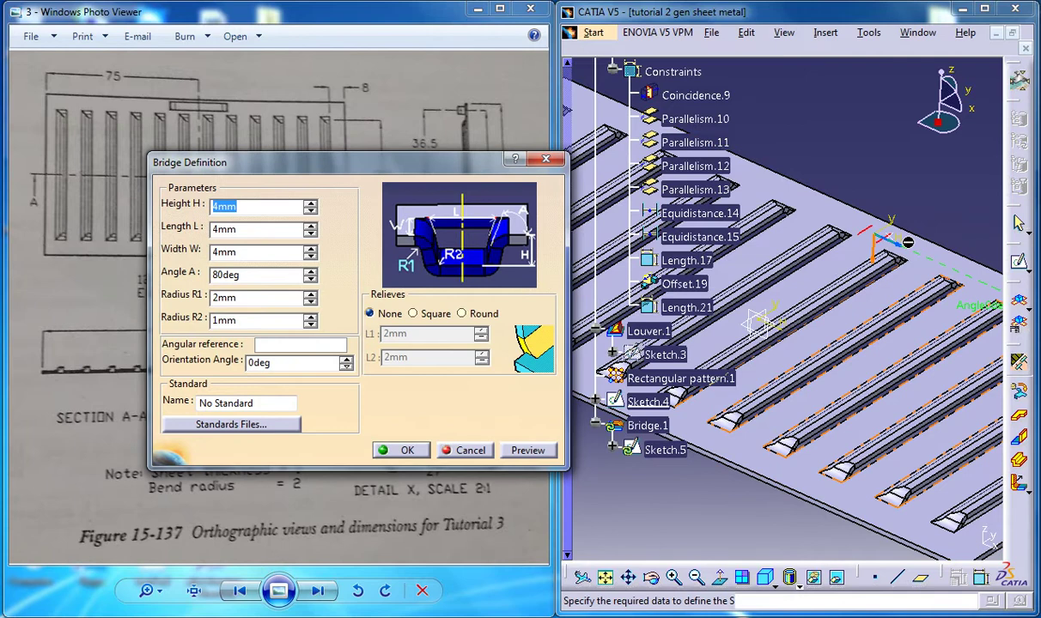
left_click(471, 451)
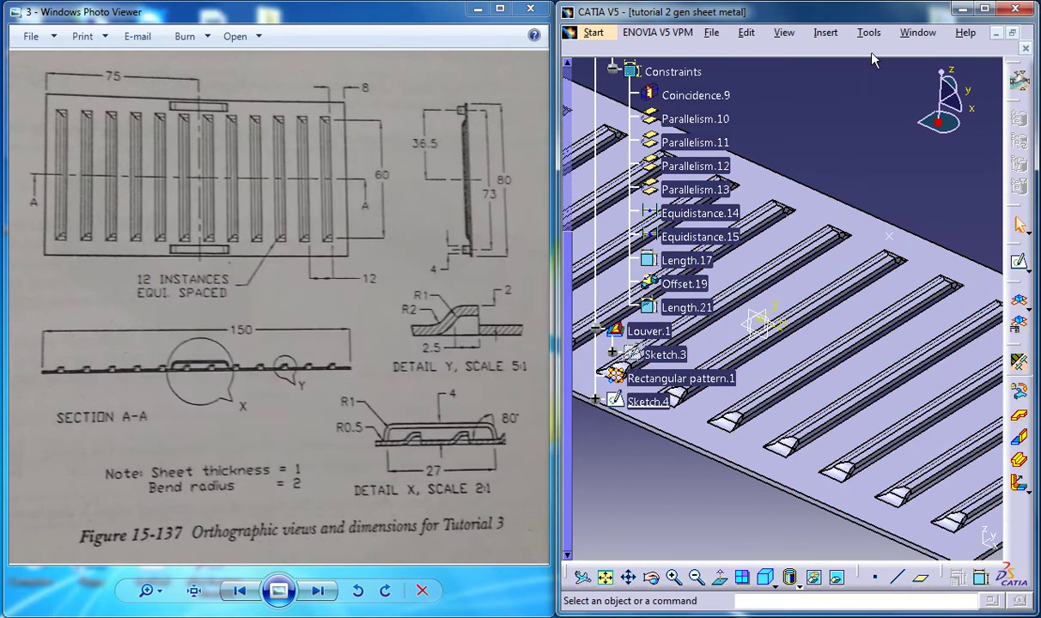
- Start a Bridge stamp on the plate's top face, located at the sketched point
left_click(826, 32)
mouse_move(854, 386)
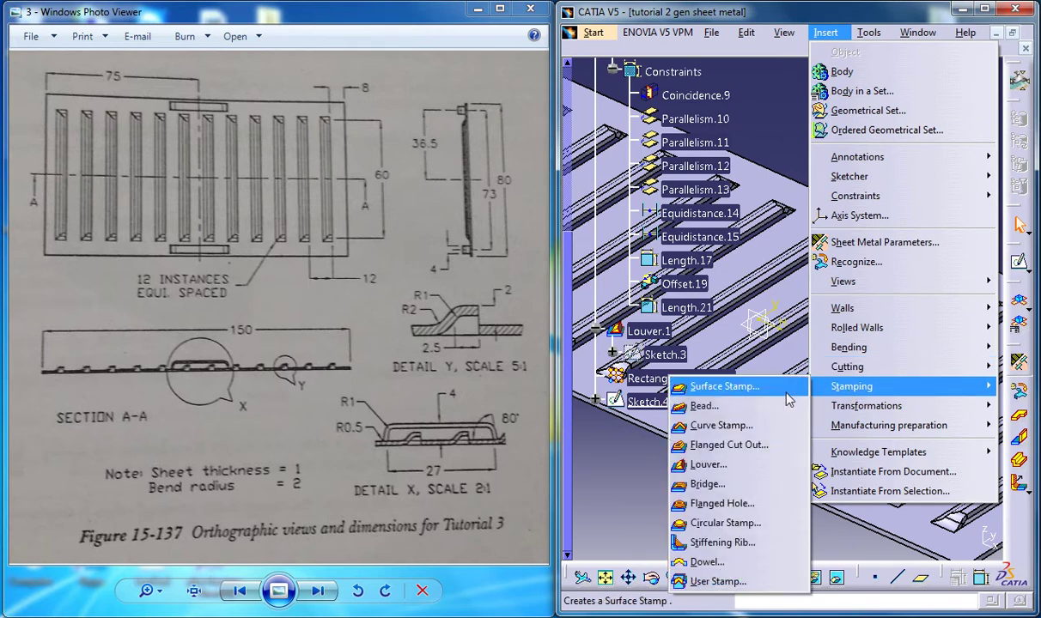
left_click(745, 483)
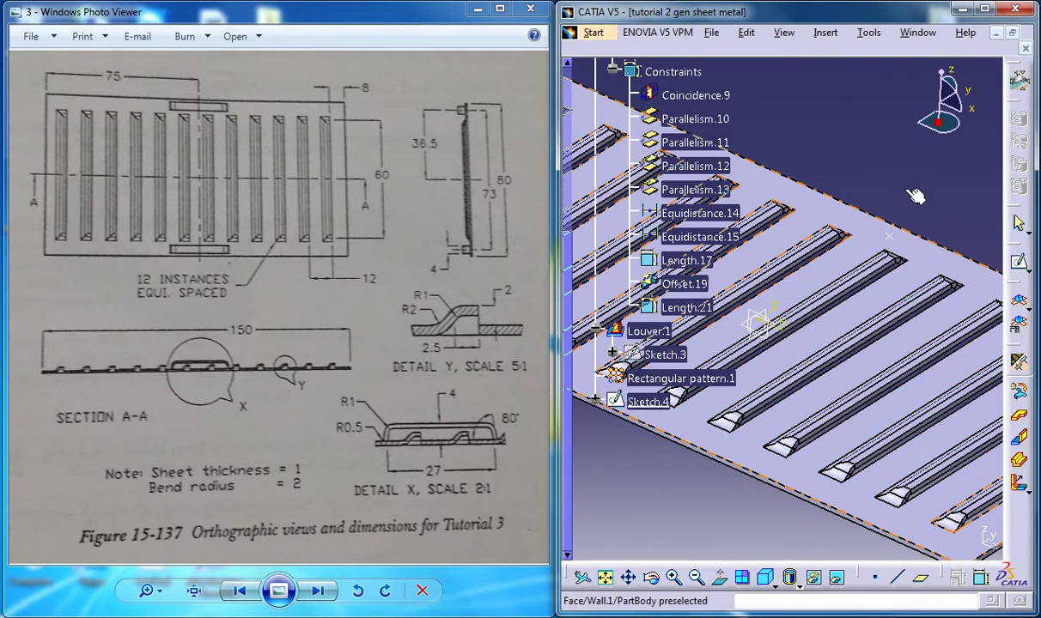
left_click(889, 237)
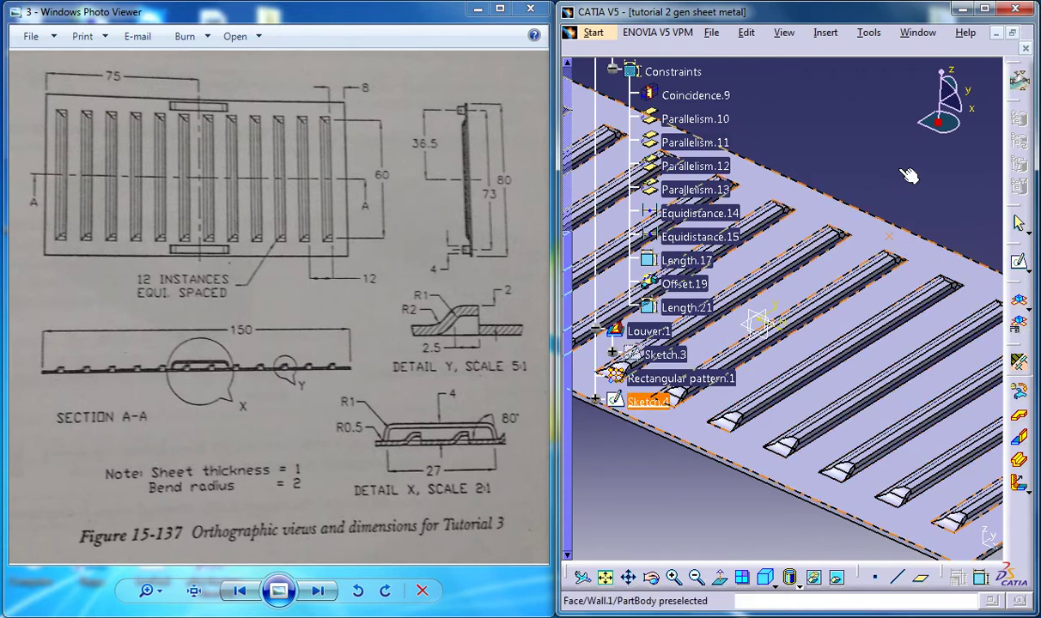
left_click(896, 233)
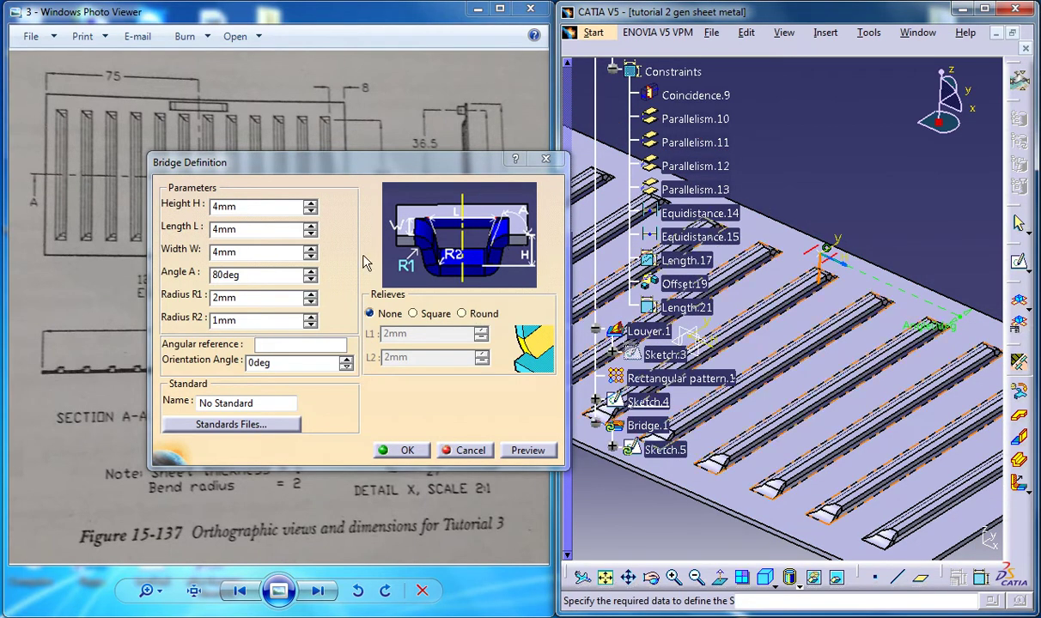
left_click(278, 215)
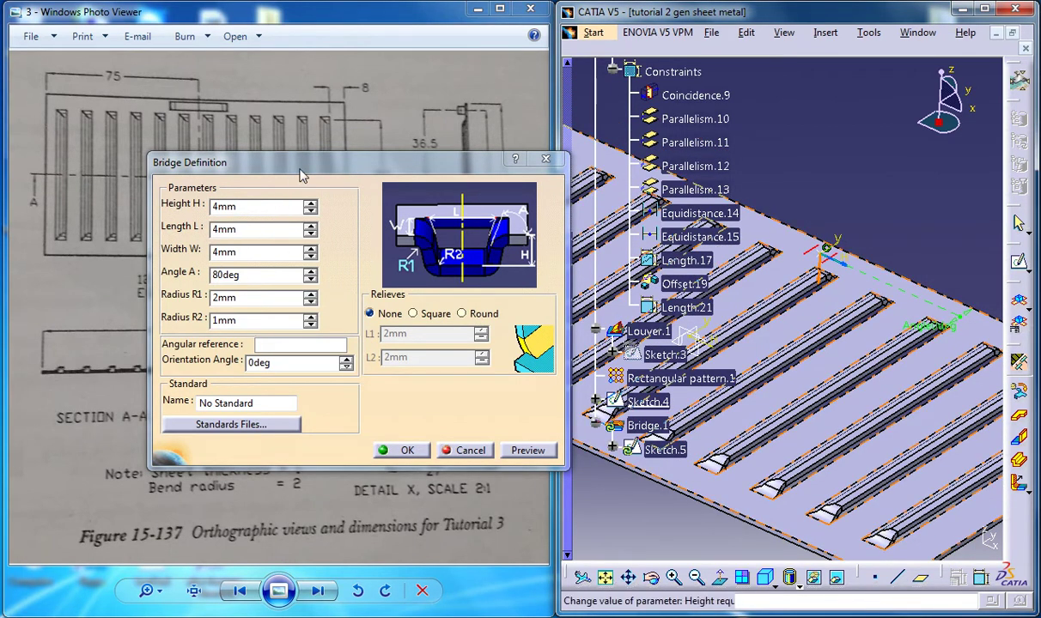
left_click_drag(300, 175, 754, 231)
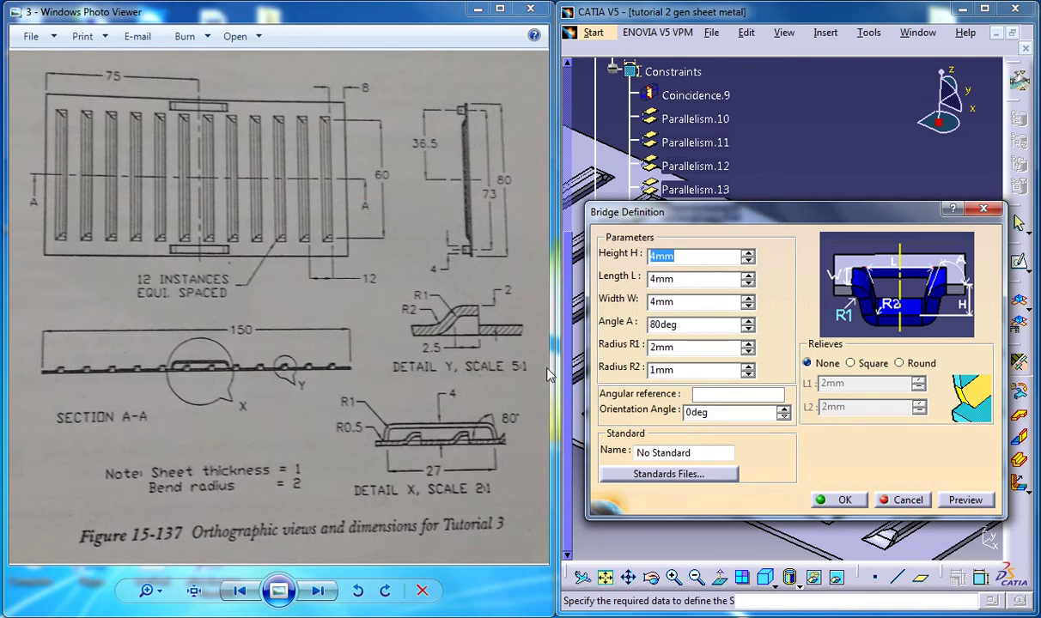
type("27")
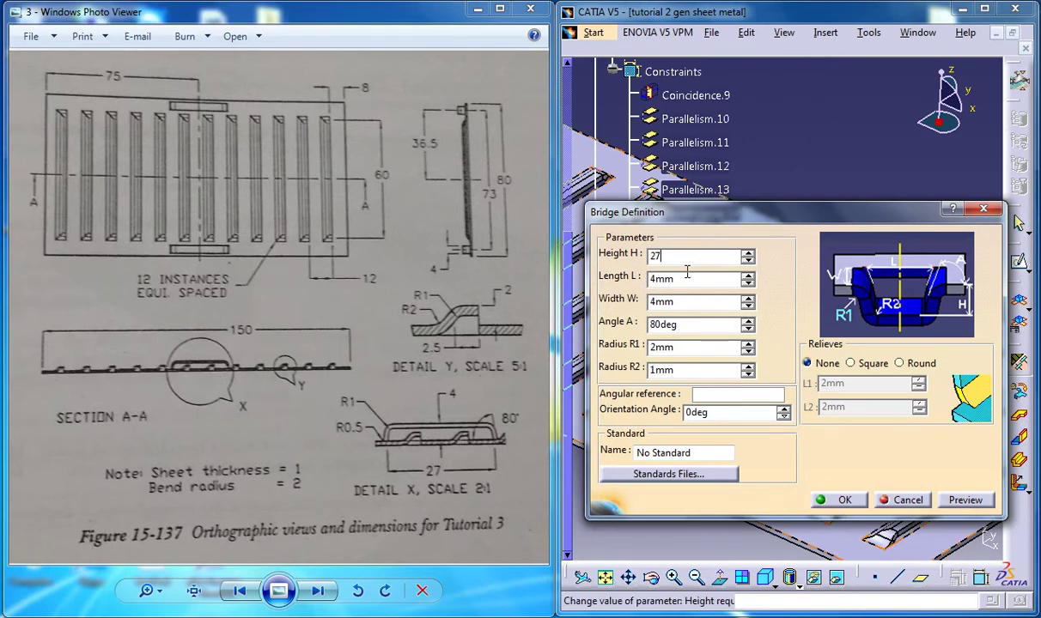
left_click_drag(680, 264, 620, 261)
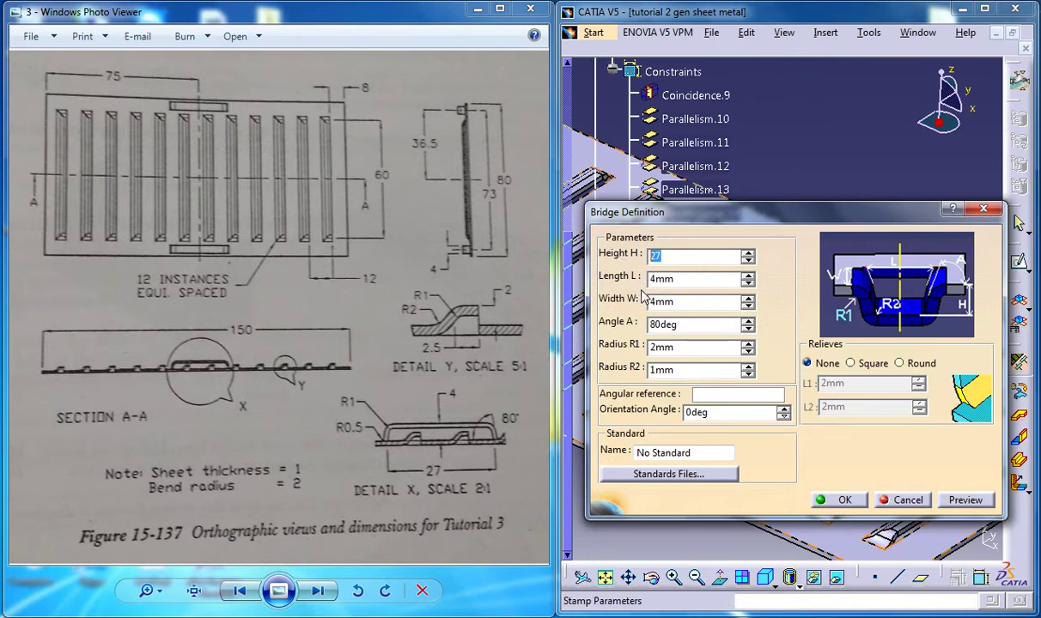
key("BackSpace")
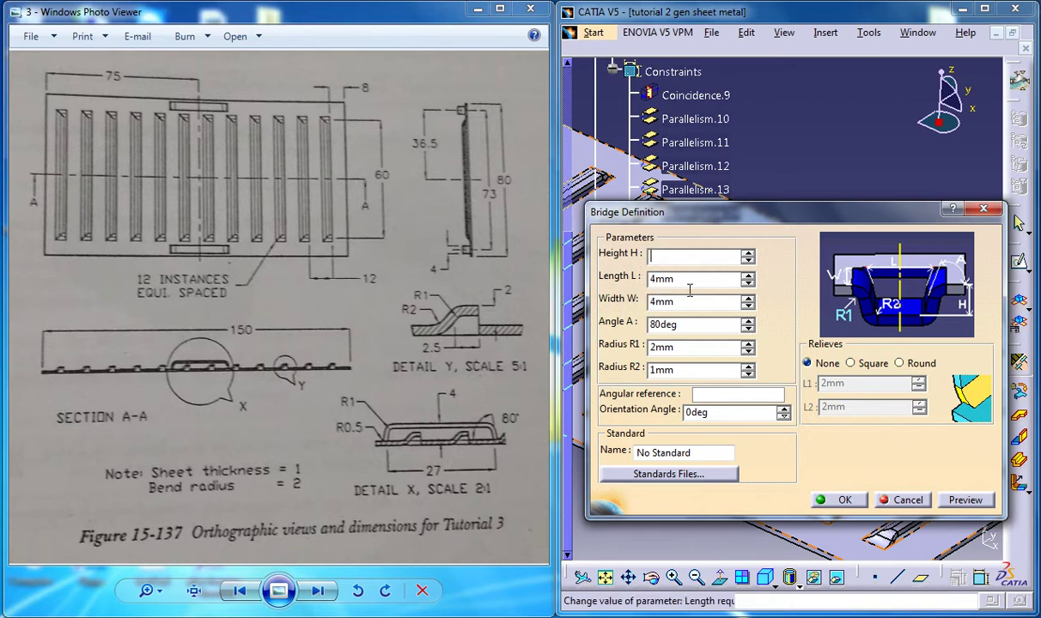
left_click(687, 284)
left_click(915, 357)
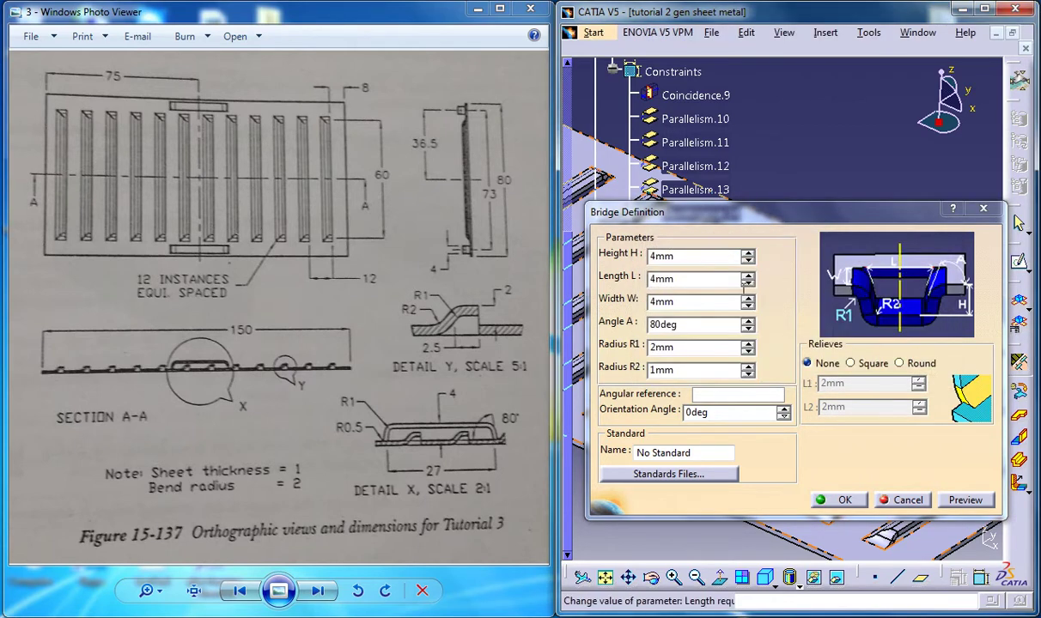
left_click(703, 262)
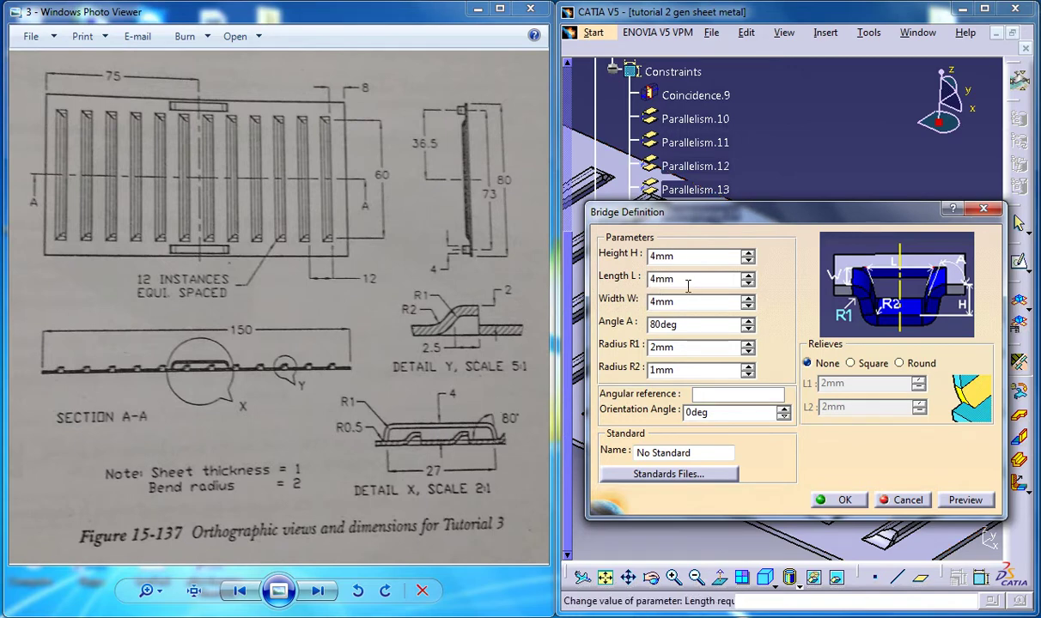
- Set the bridge's length to 27 mm, radius R1 to 1 mm and radius R2 to 0.5 mm, and preview the stamp
left_click_drag(687, 281, 623, 279)
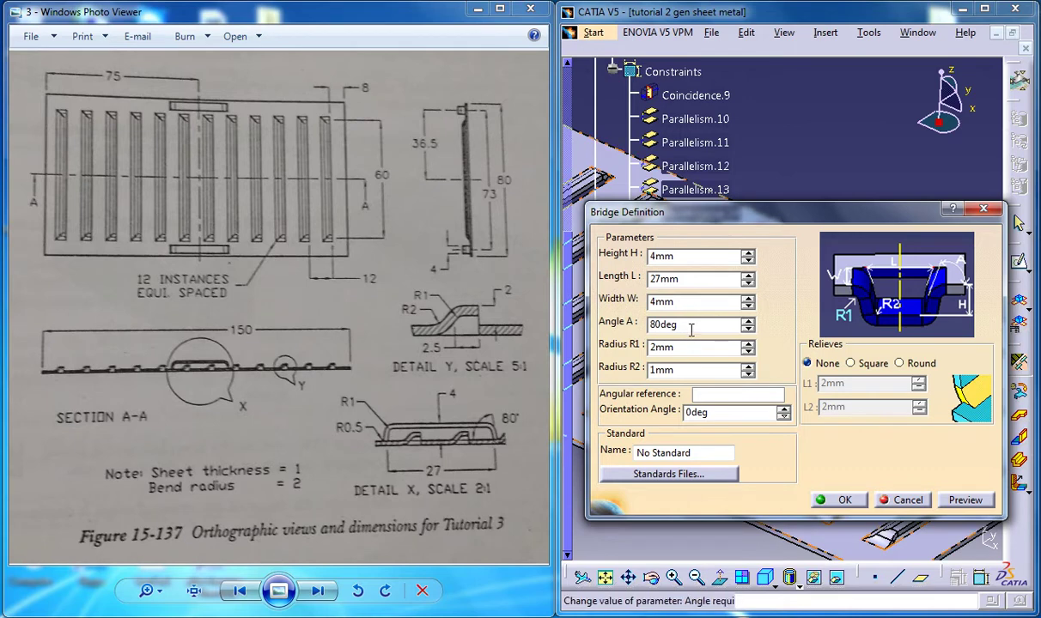
key("Tab")
key("Tab")
key("Tab")
type("2mm")
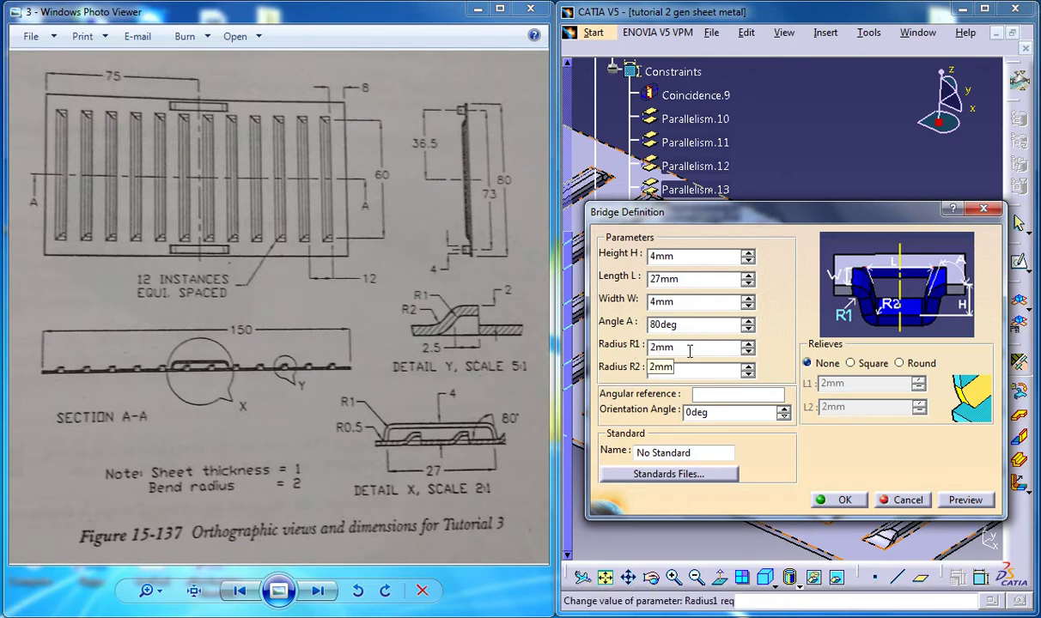
left_click_drag(690, 349, 614, 348)
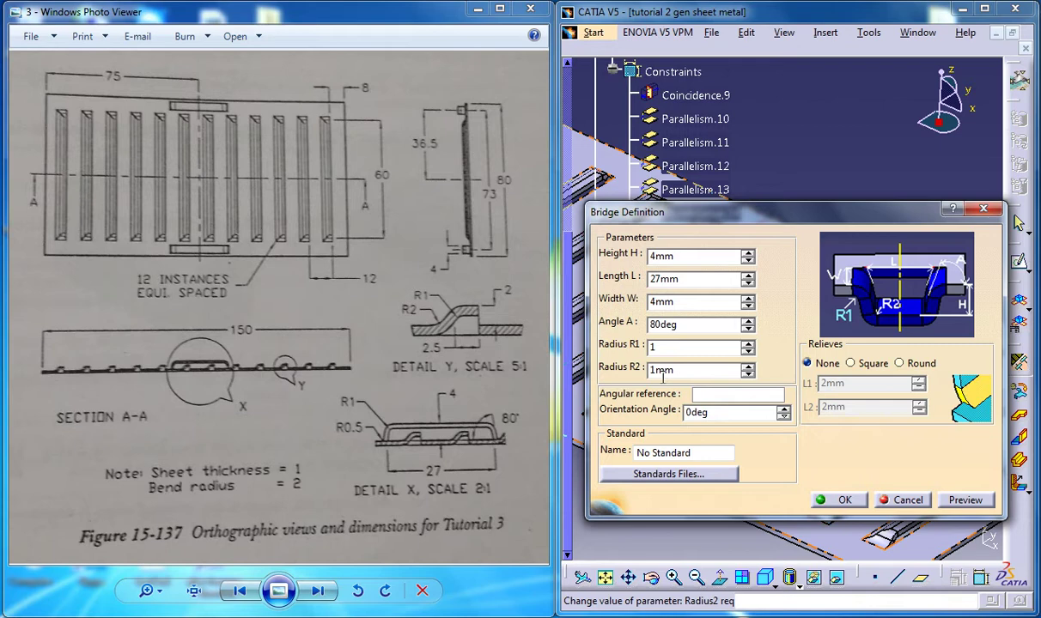
double_click(662, 369)
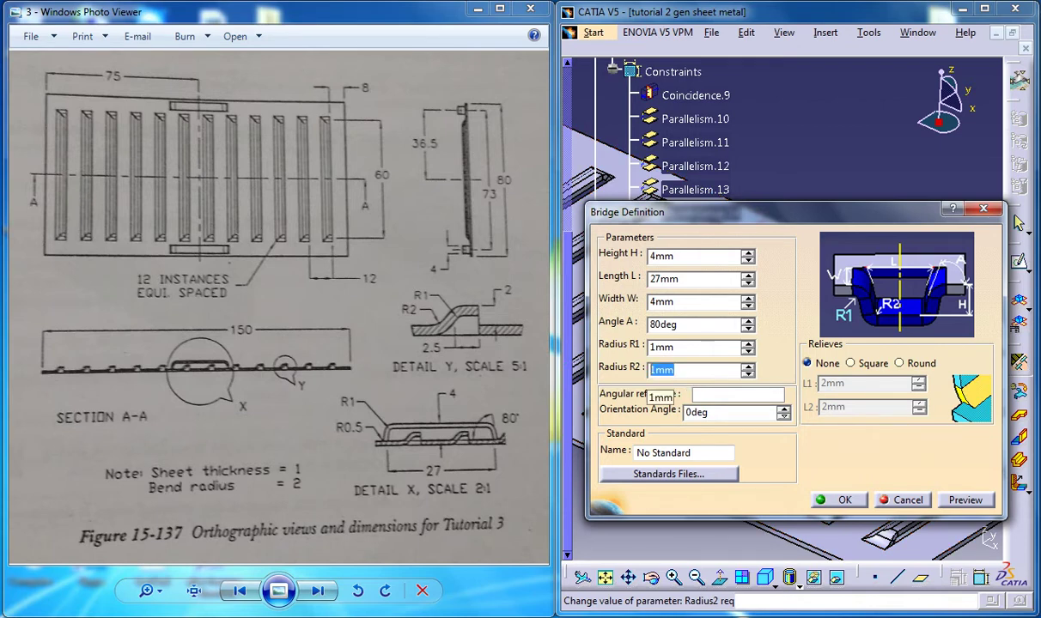
left_click(975, 498)
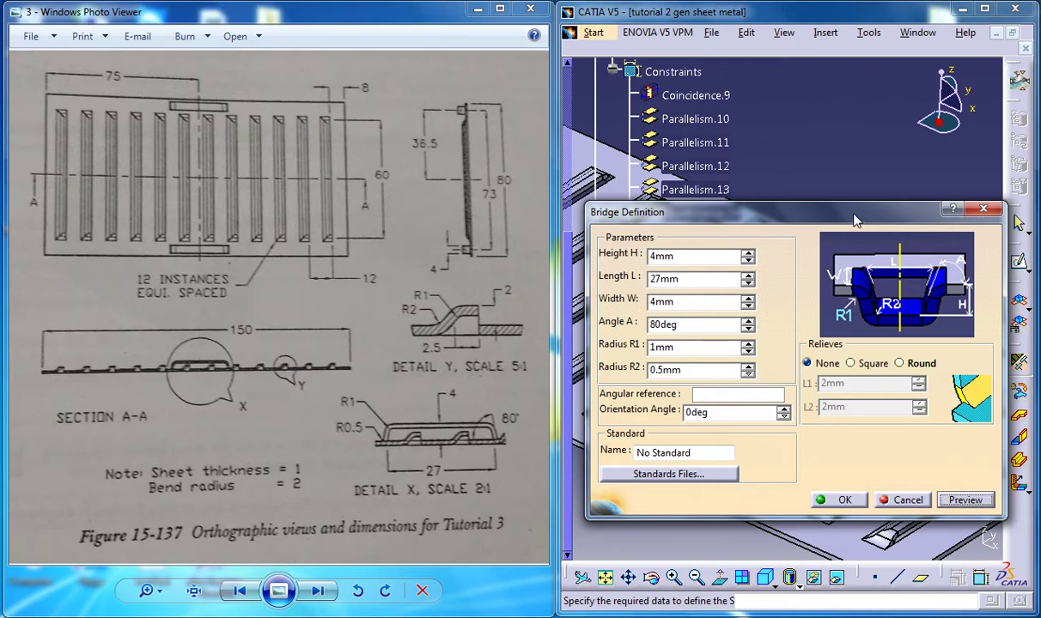
- Reverse the bridge's stamping direction so it rises above the plate, preview it and create the bridge
left_click_drag(855, 221, 557, 172)
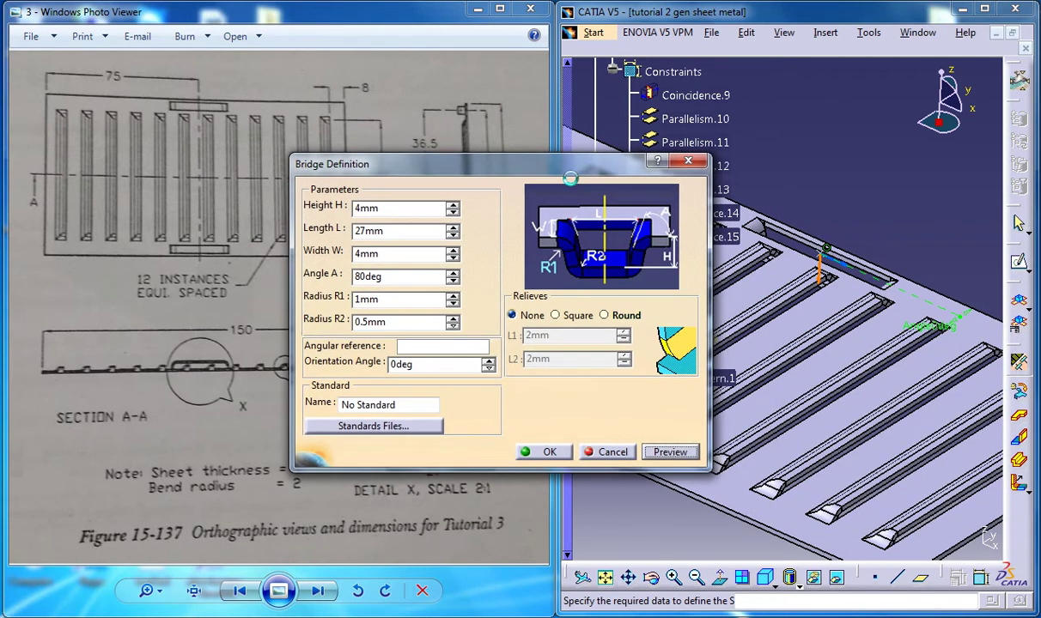
left_click(753, 305)
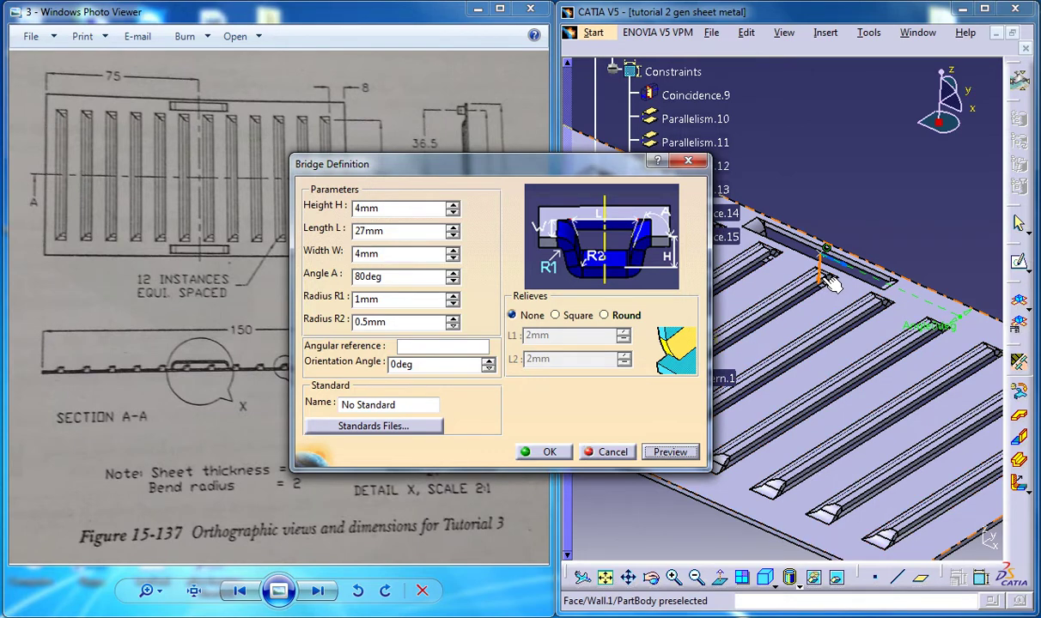
left_click(831, 284)
left_click(674, 453)
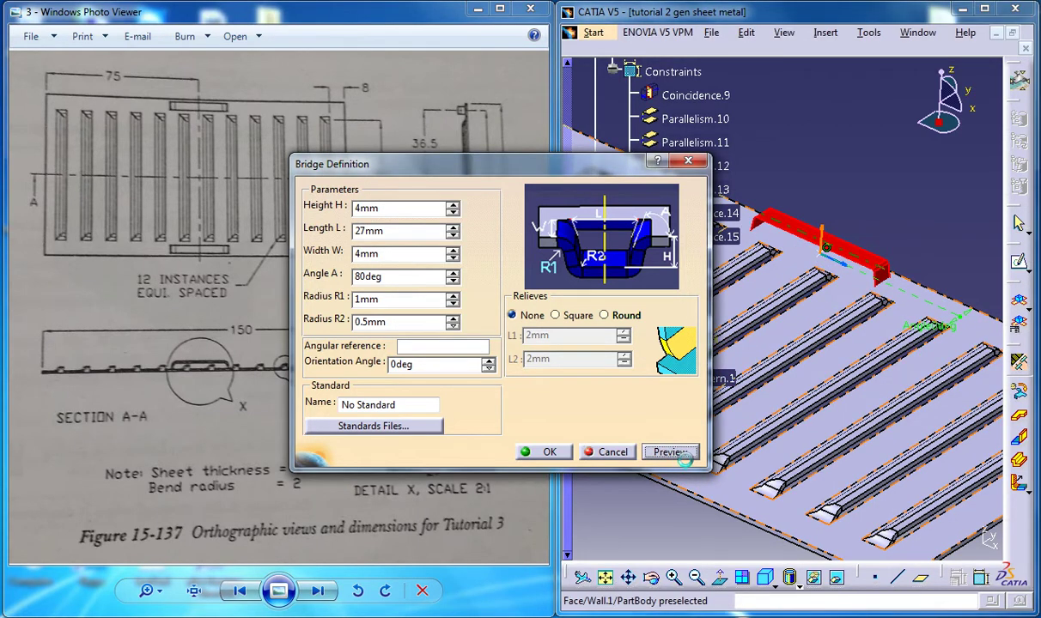
left_click(567, 456)
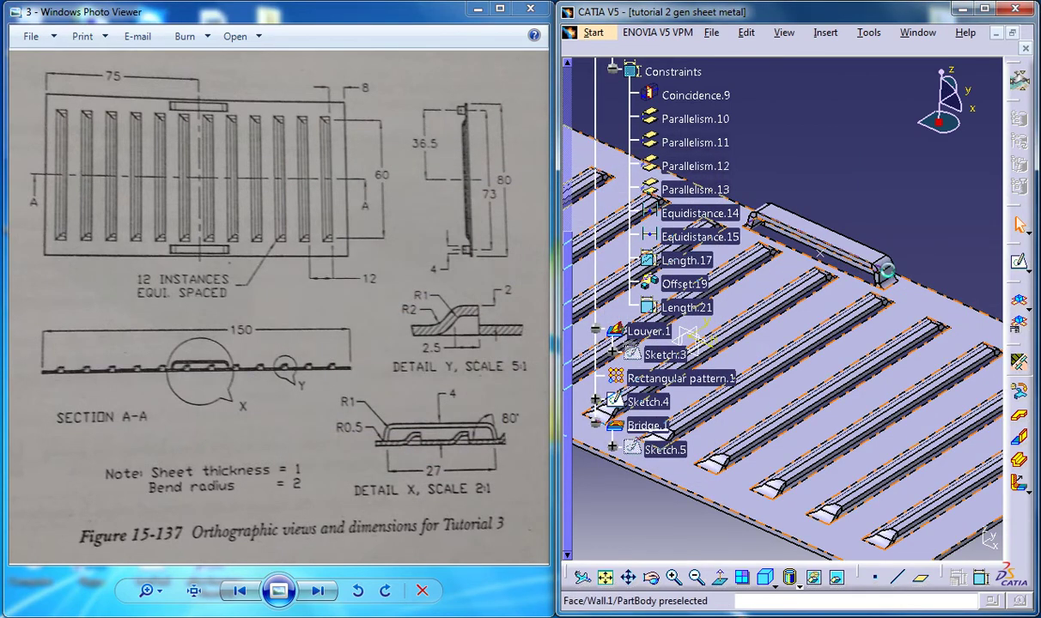
- Start a sketch on the plate's top face and place a point on the vertical axis, about 36.7 mm below the origin
middle_click_drag(879, 244, 955, 201)
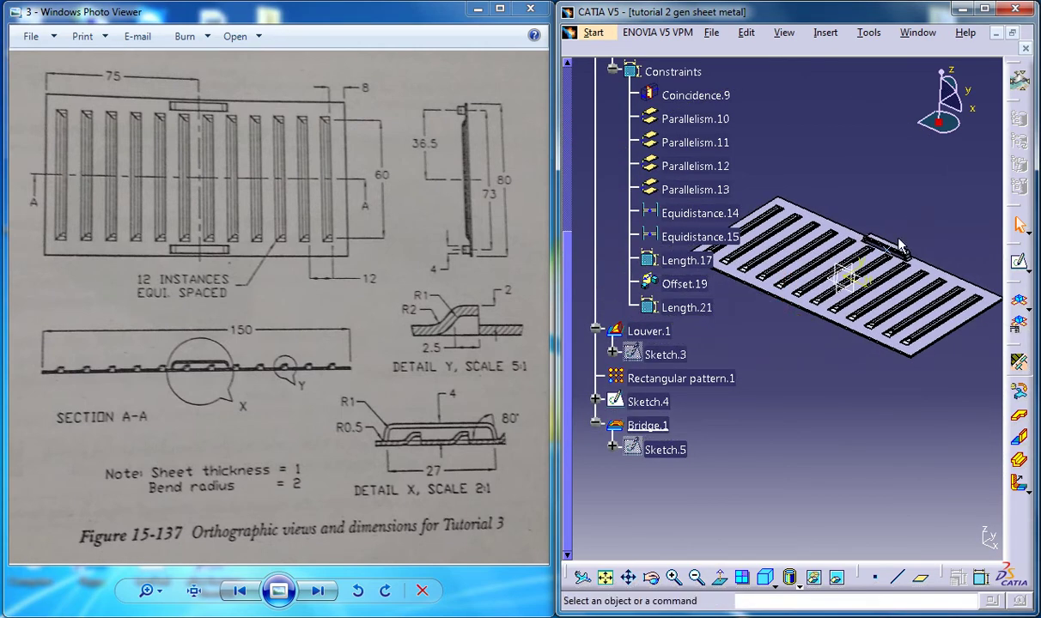
middle_click_drag(874, 267, 875, 267)
middle_click_drag(872, 196, 860, 214)
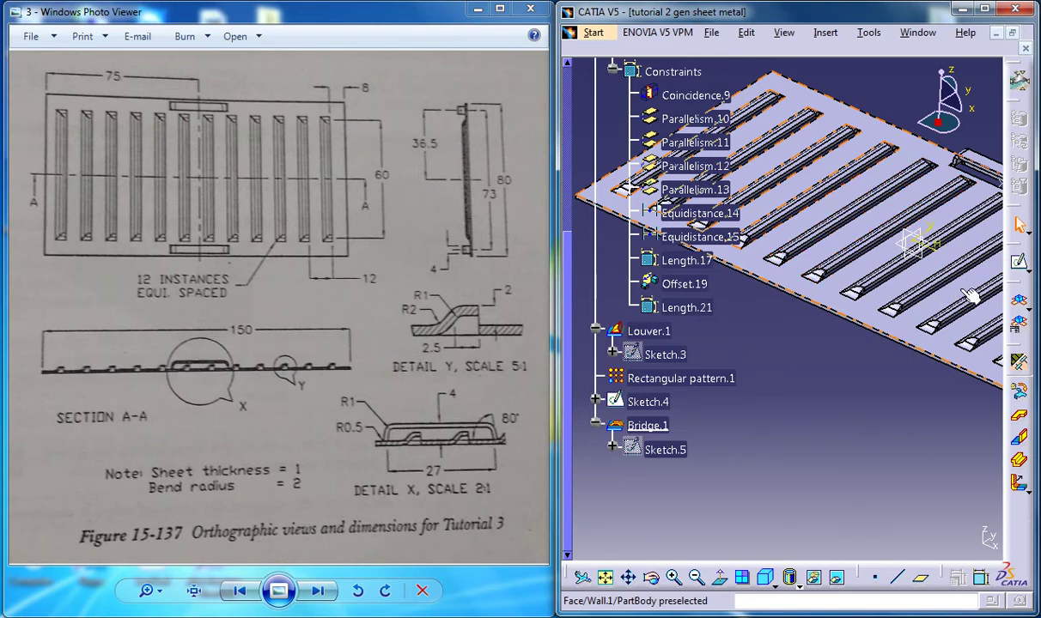
left_click(1026, 269)
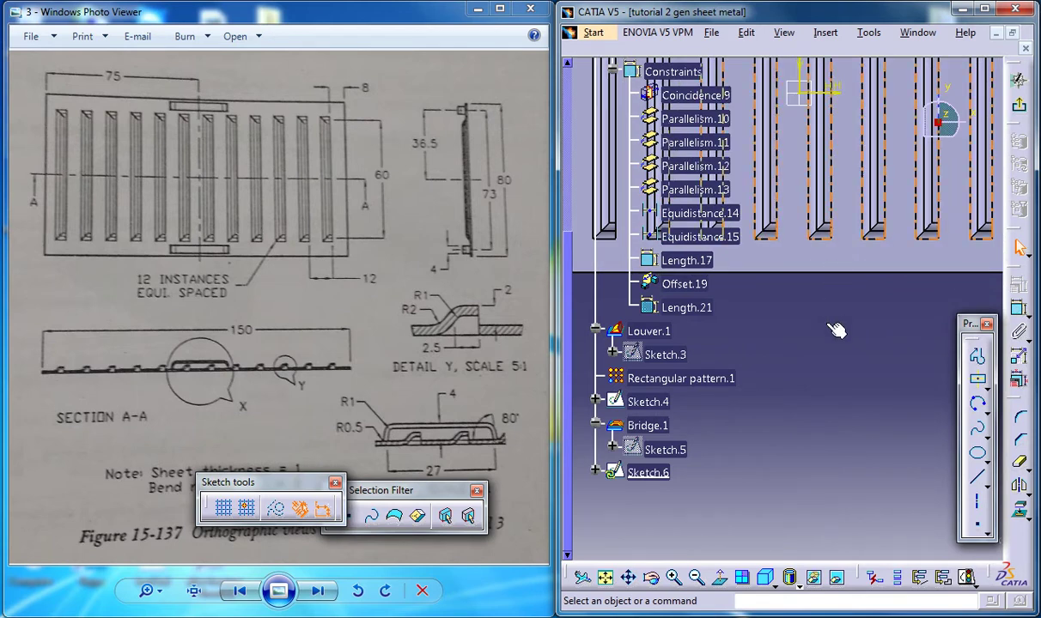
middle_click(819, 220)
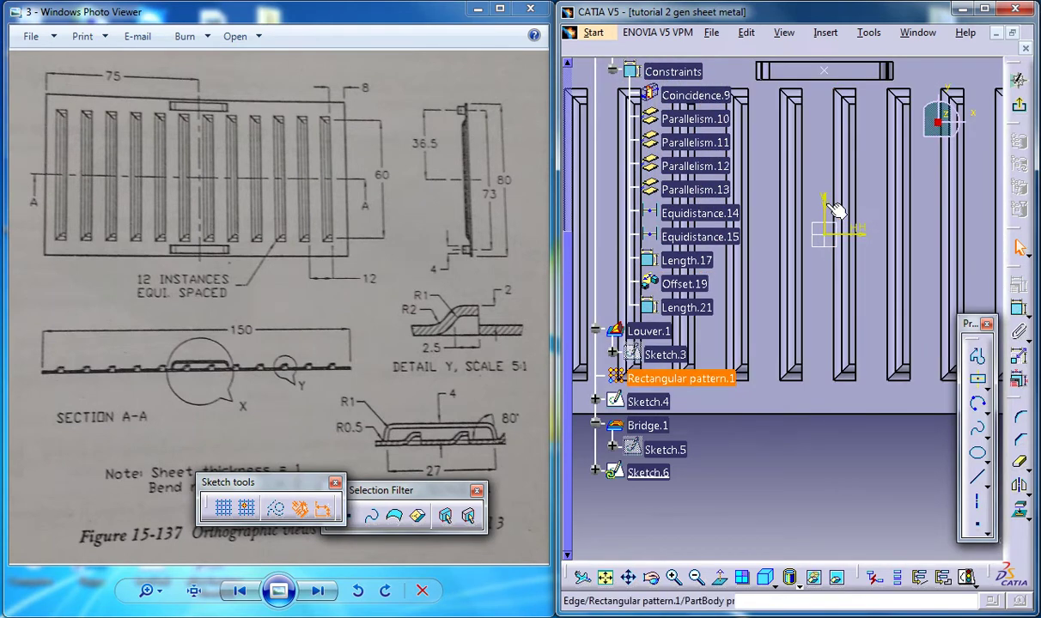
left_click(970, 528)
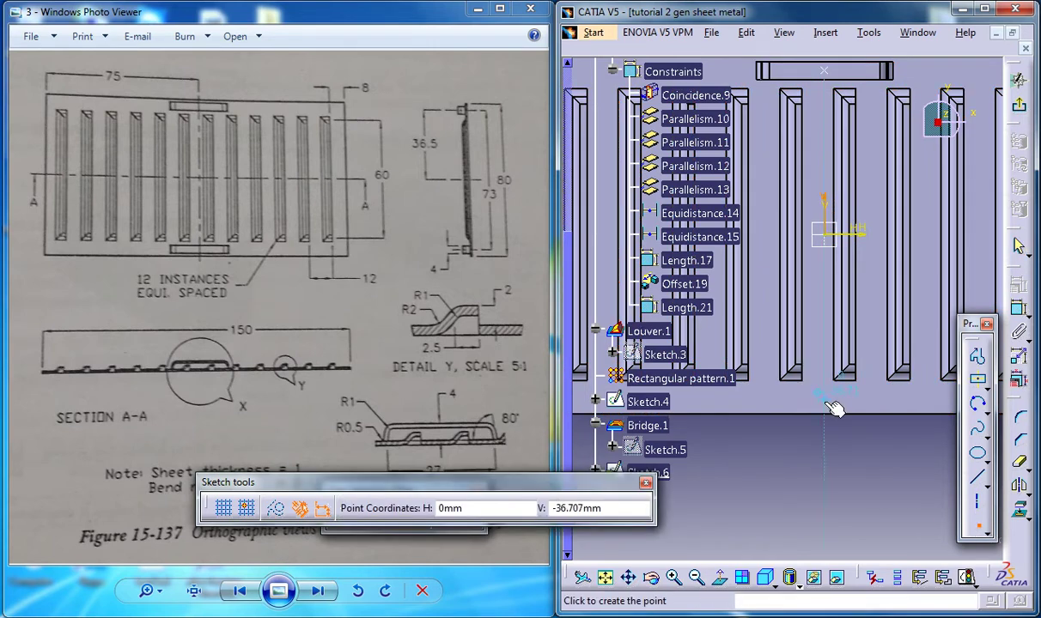
left_click(829, 395)
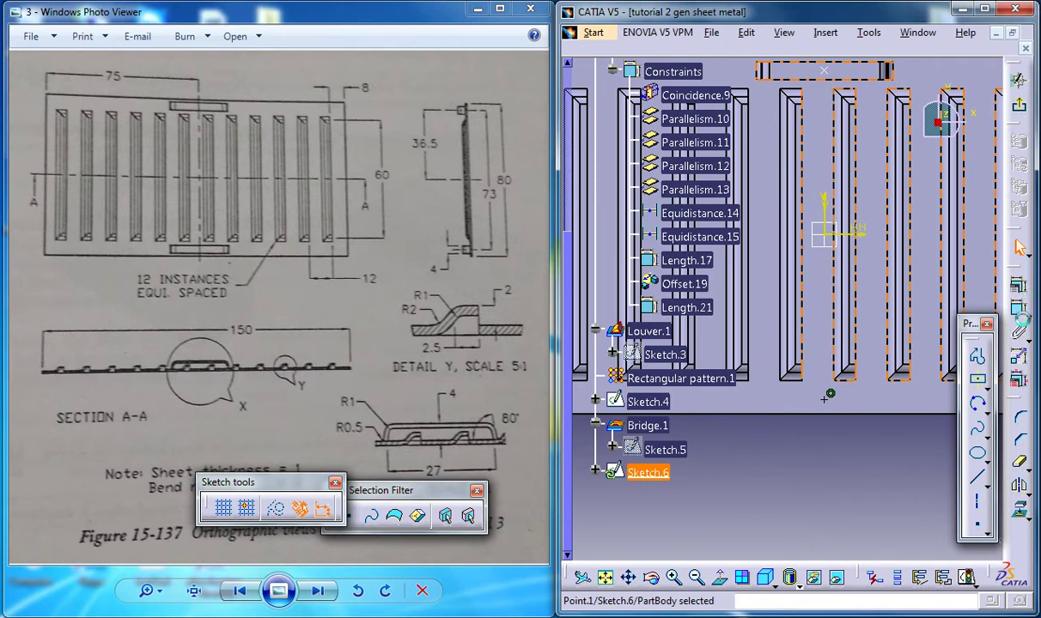
- Dimension the distance between the new point and the plate's lower long edge
left_click(1019, 309)
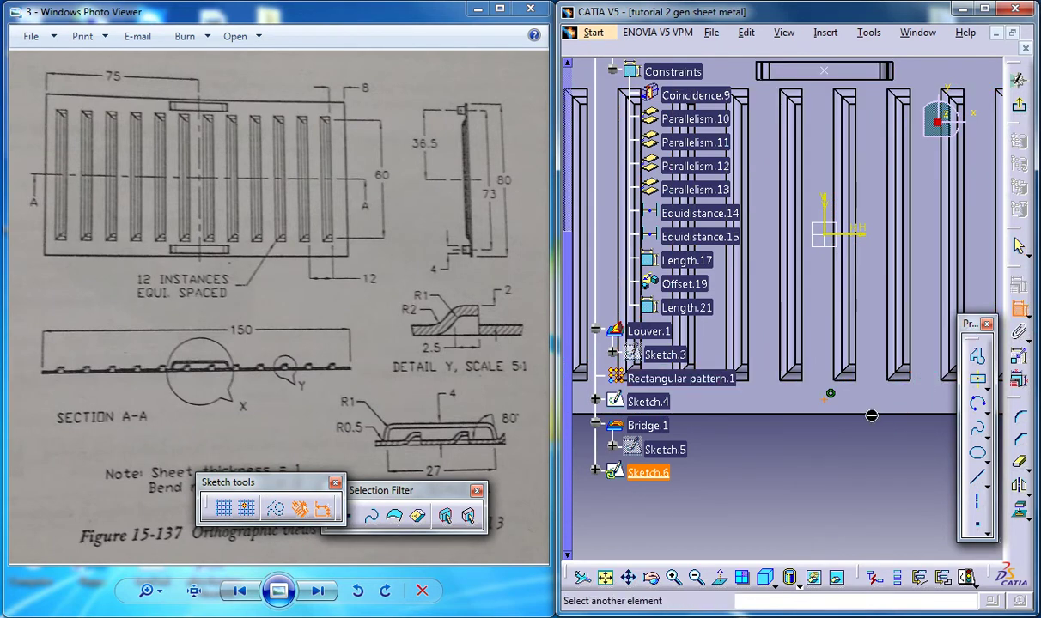
left_click(860, 419)
left_click(785, 470)
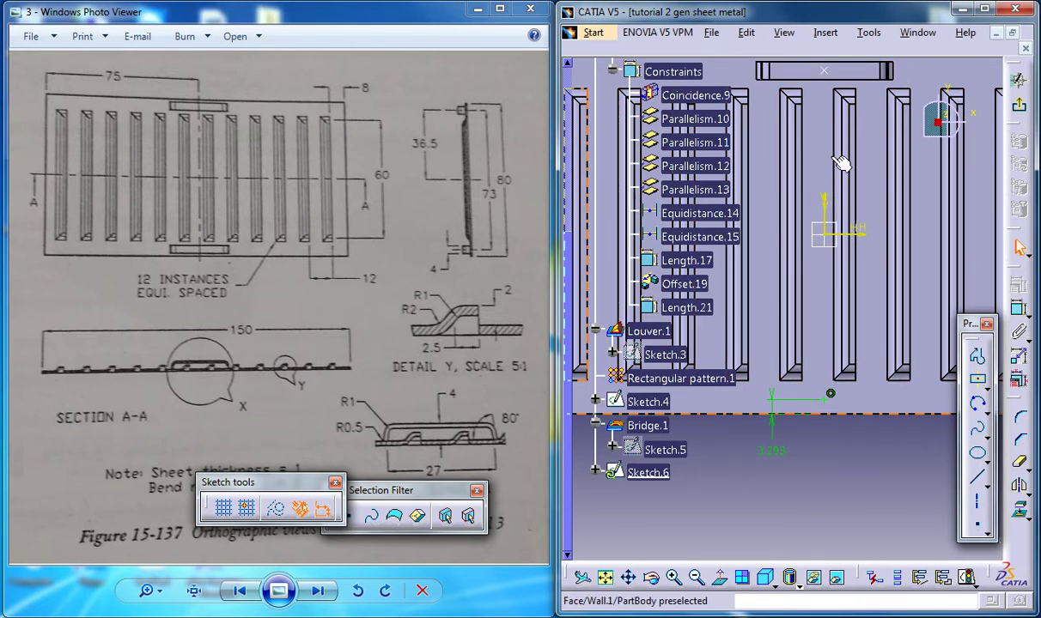
middle_click(830, 206)
left_click(876, 295)
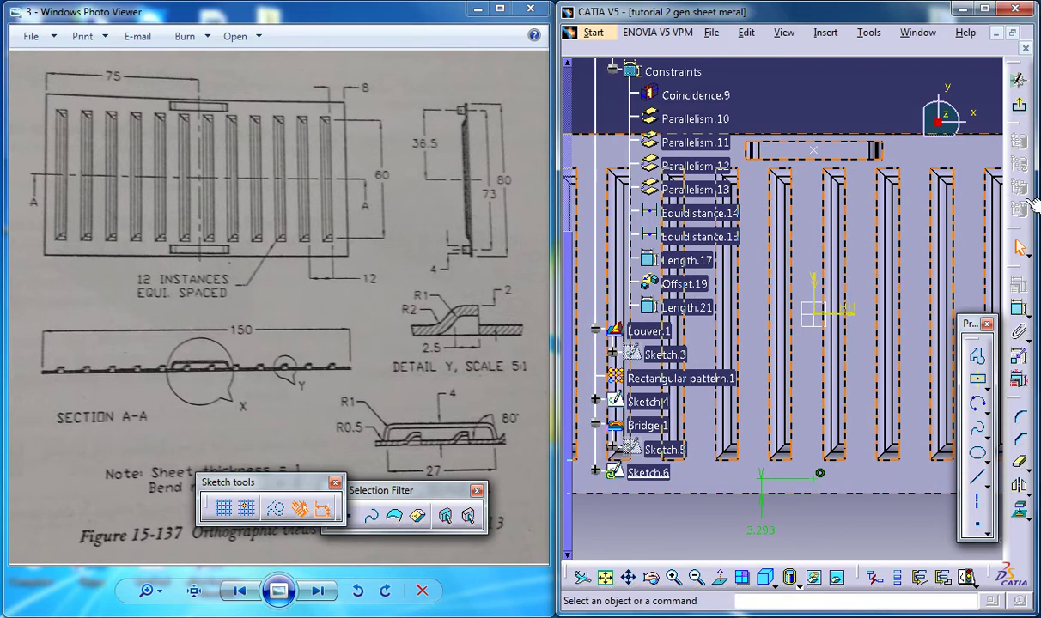
- Add a reference dimension between the first bridge's location point and the plate's upper long edge
left_click(1019, 307)
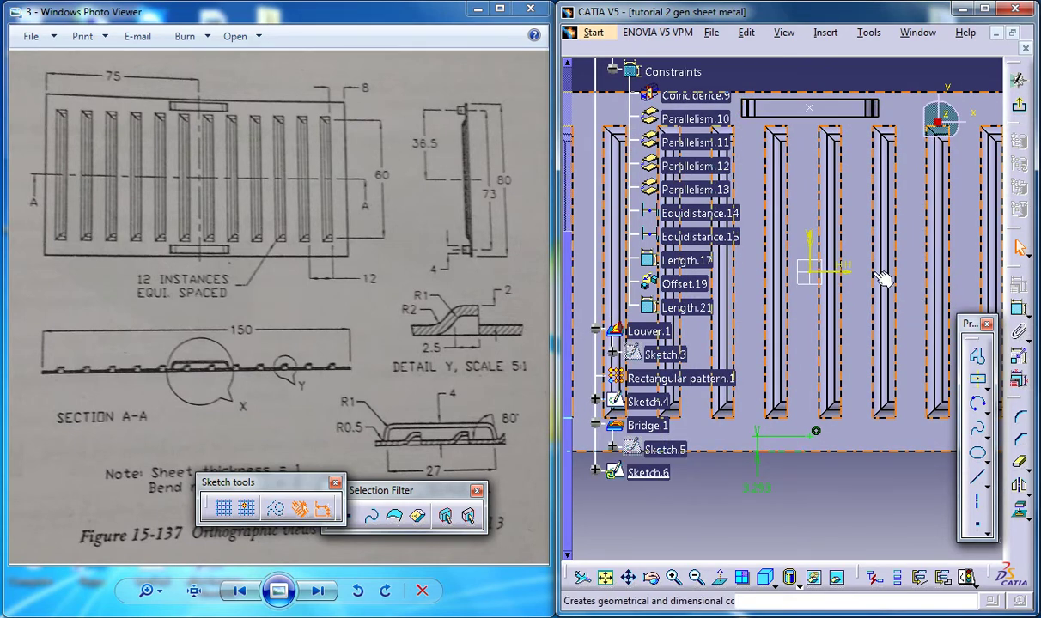
left_click(809, 110)
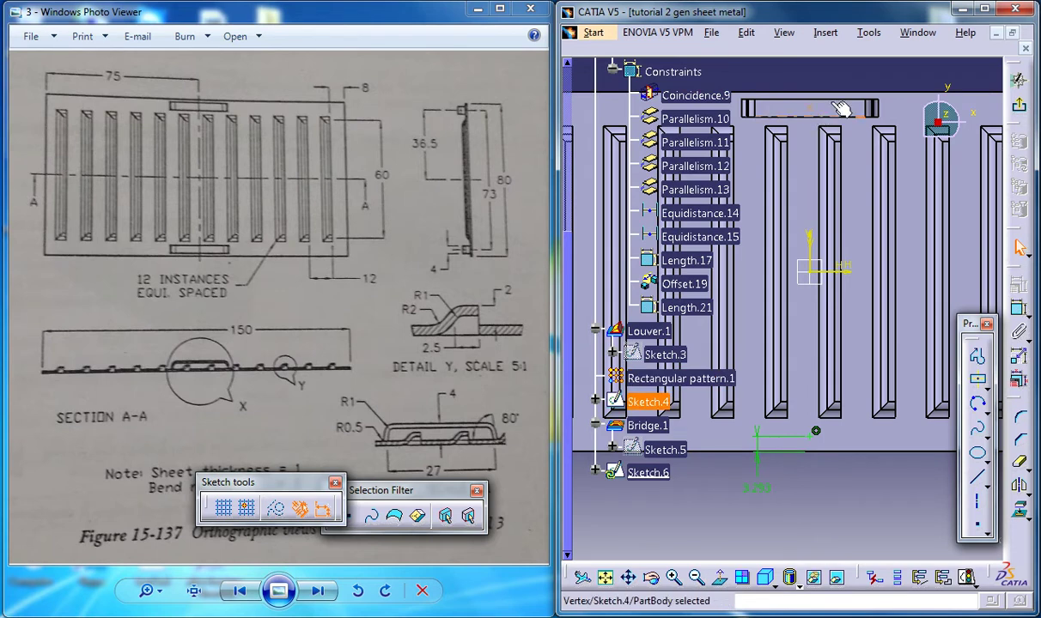
left_click(879, 88)
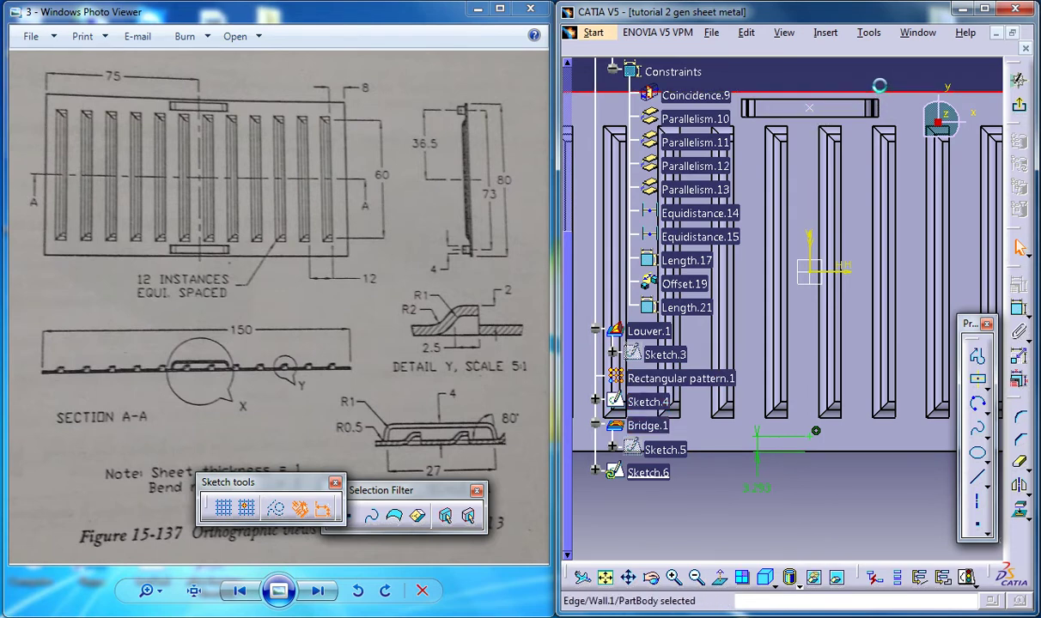
left_click(1019, 309)
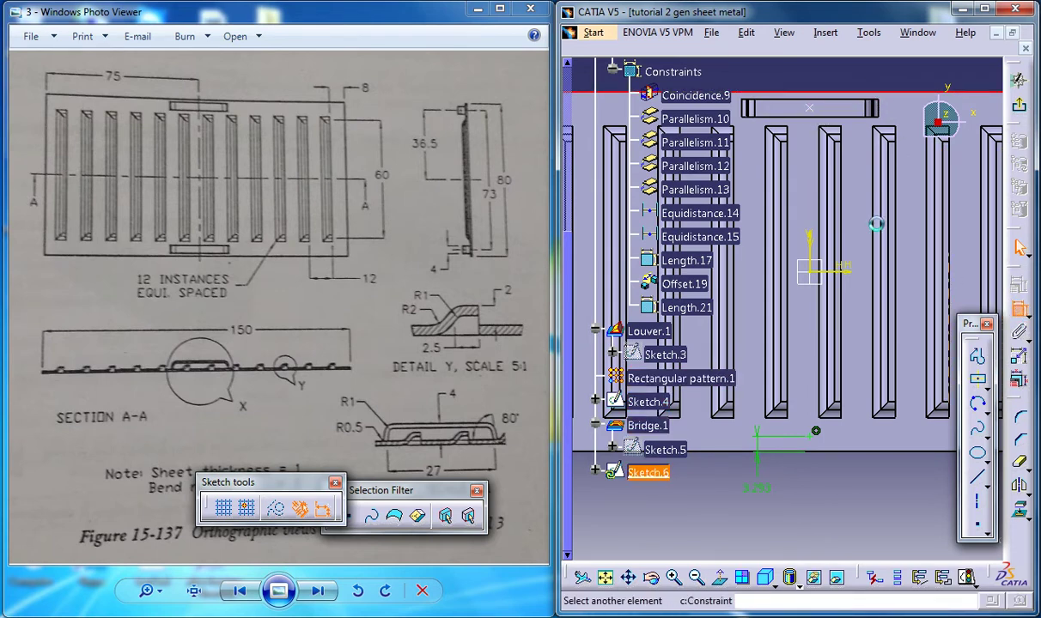
left_click(839, 109)
left_click(864, 77)
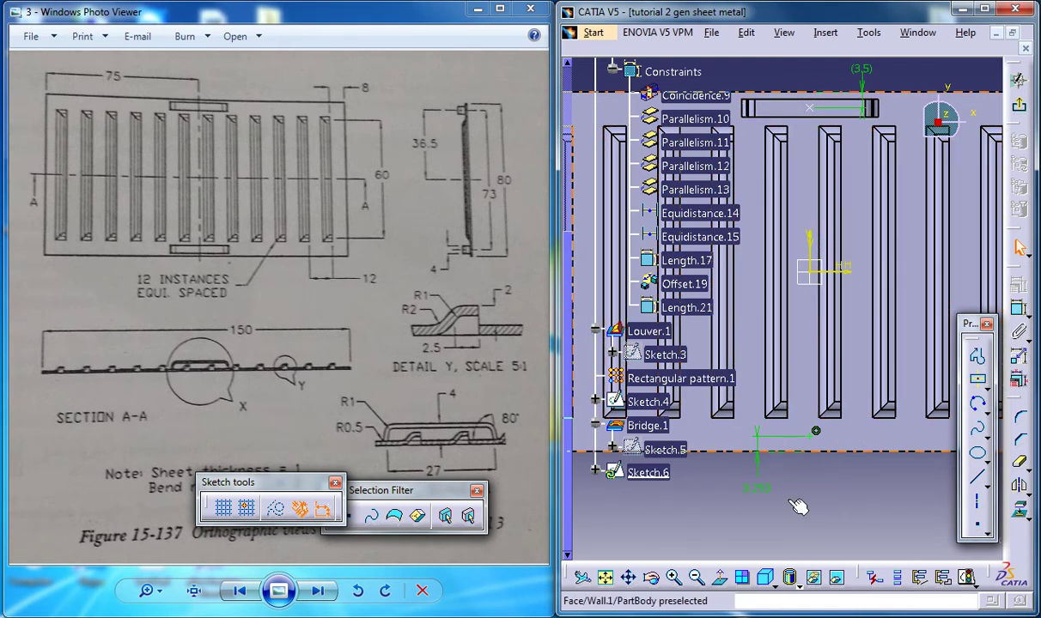
- Set the new point's distance from the plate's lower edge to 3.5 mm and exit the sketch
double_click(757, 488)
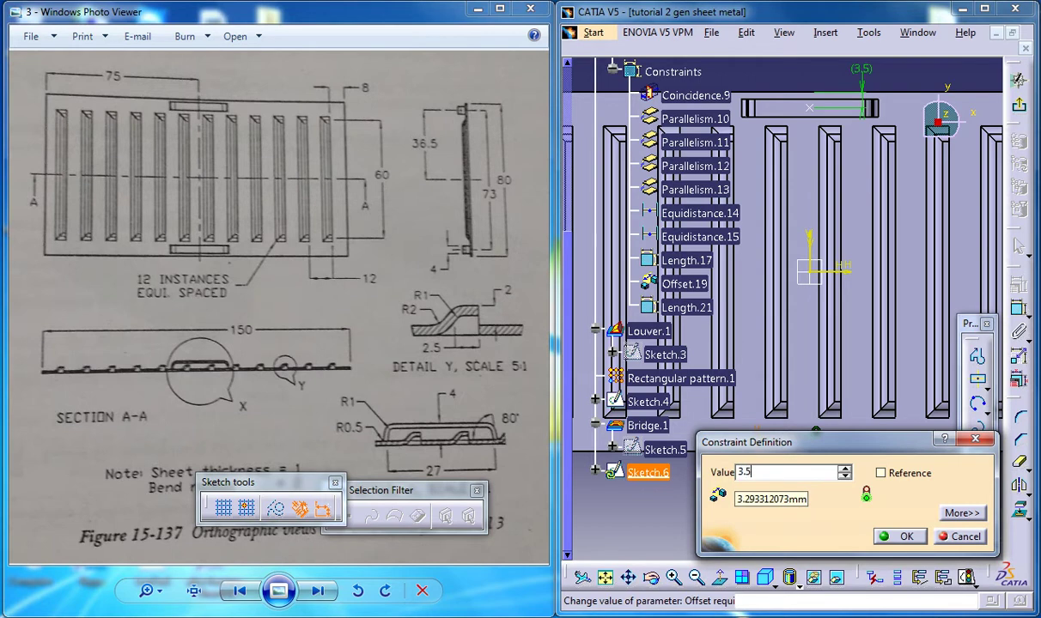
key("Return")
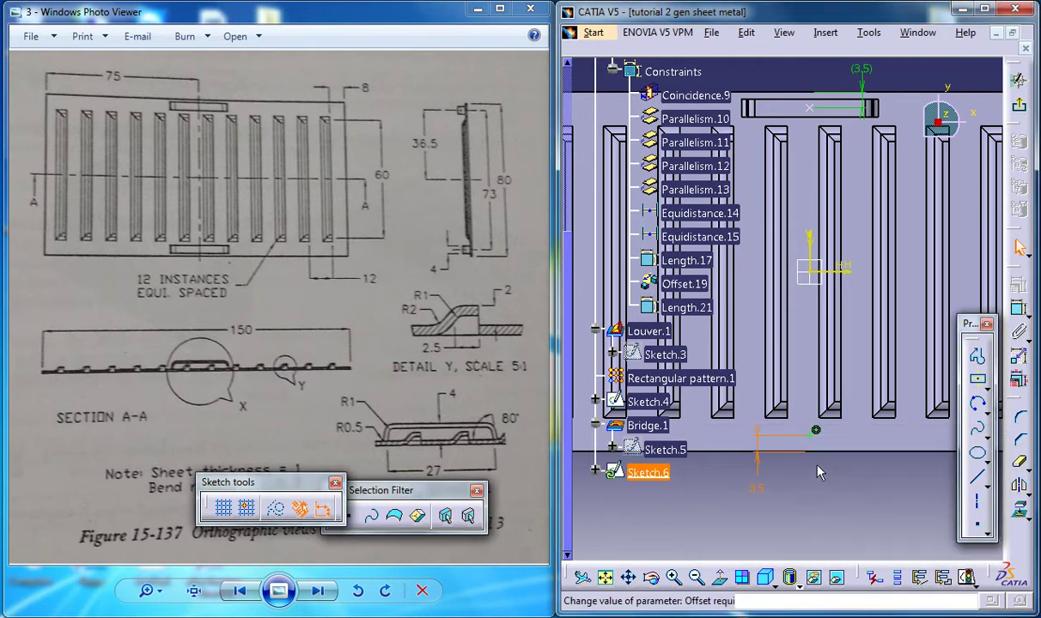
left_click(841, 344)
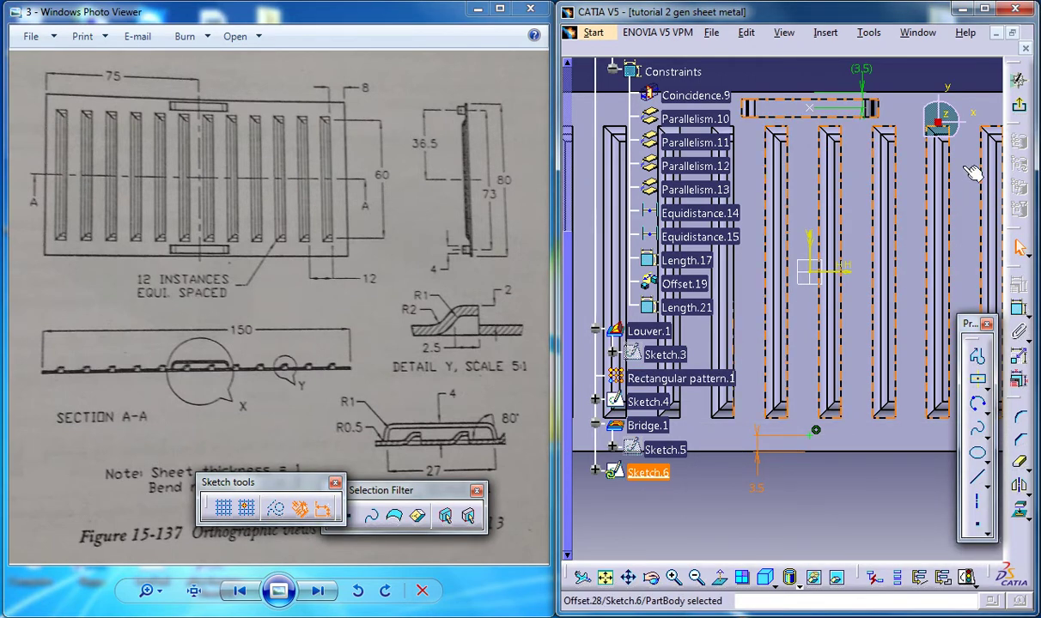
left_click(1020, 106)
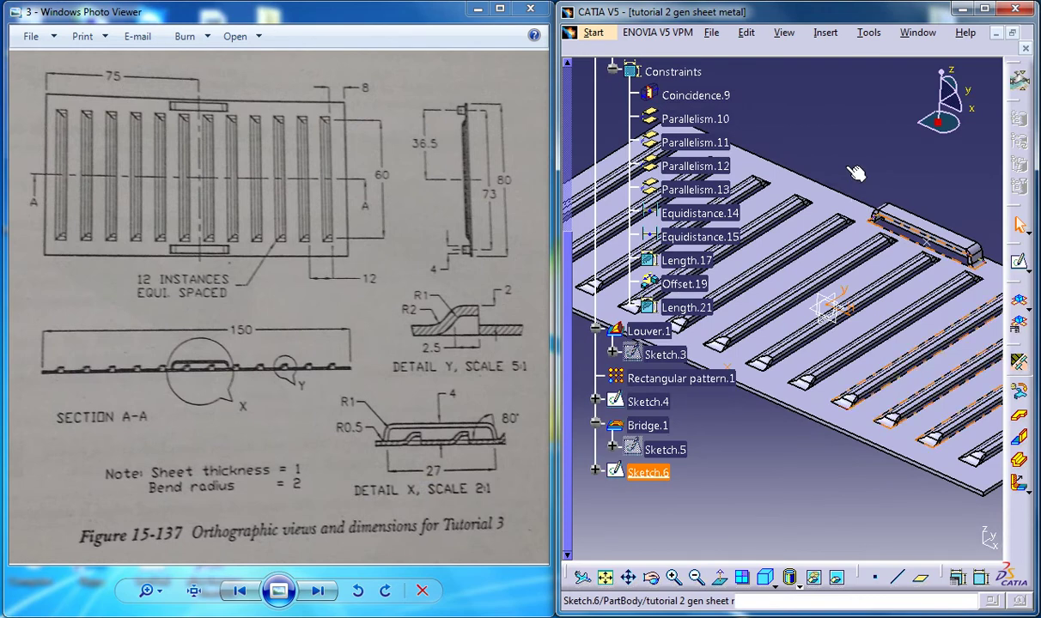
middle_click_drag(825, 212, 883, 187)
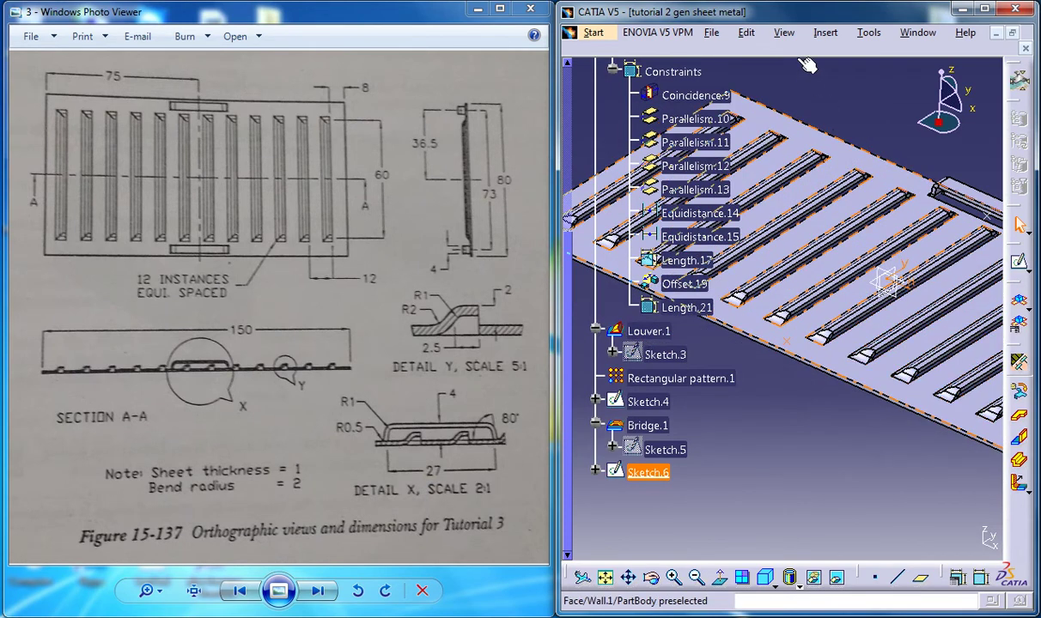
left_click(825, 32)
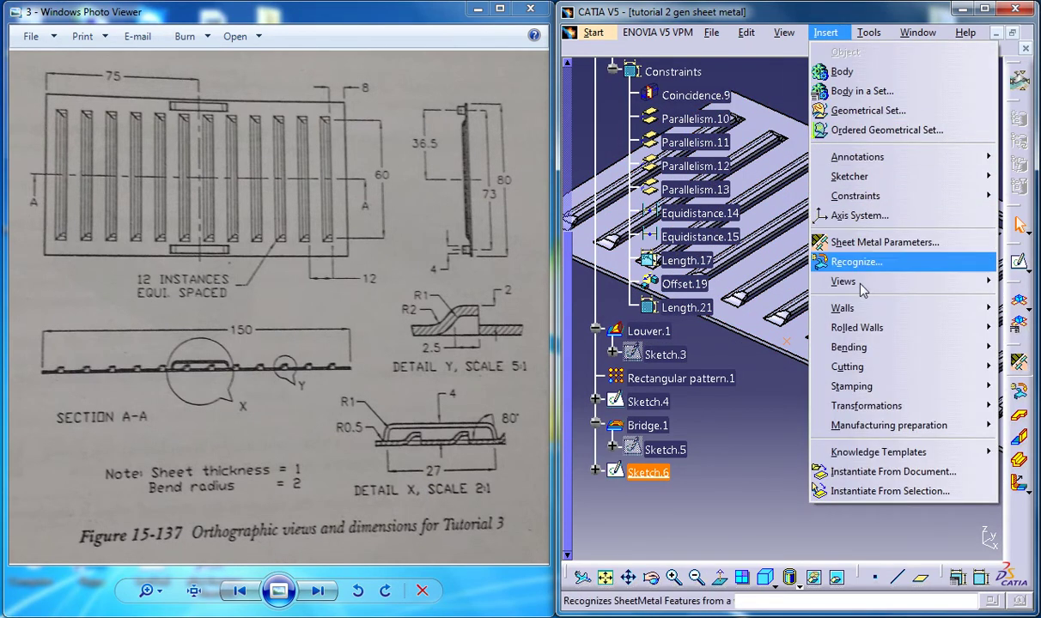
mouse_move(859, 386)
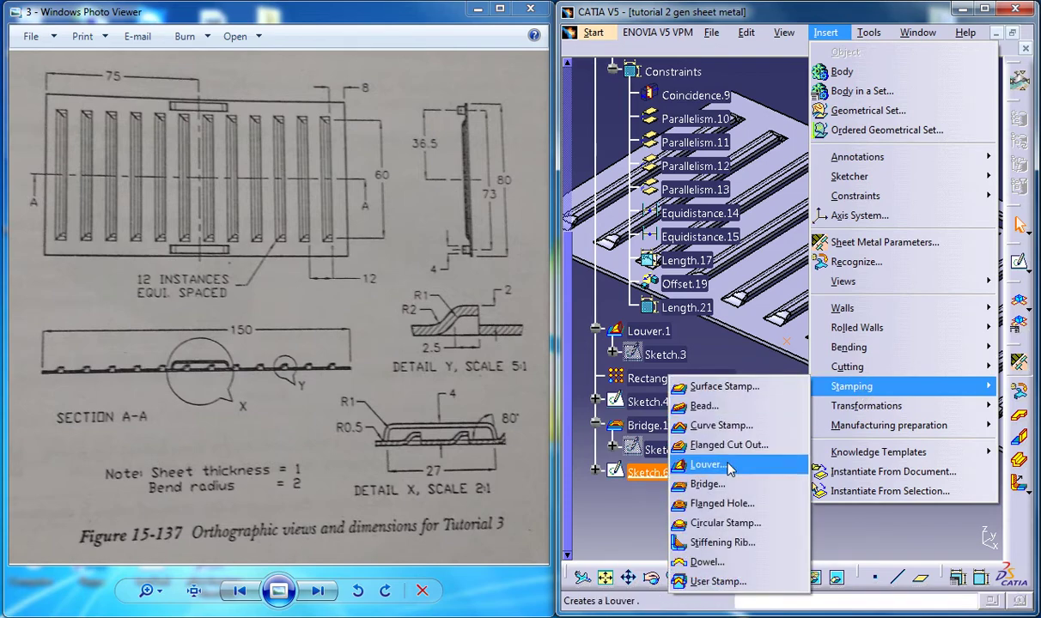
left_click(687, 442)
left_click_drag(763, 264, 459, 189)
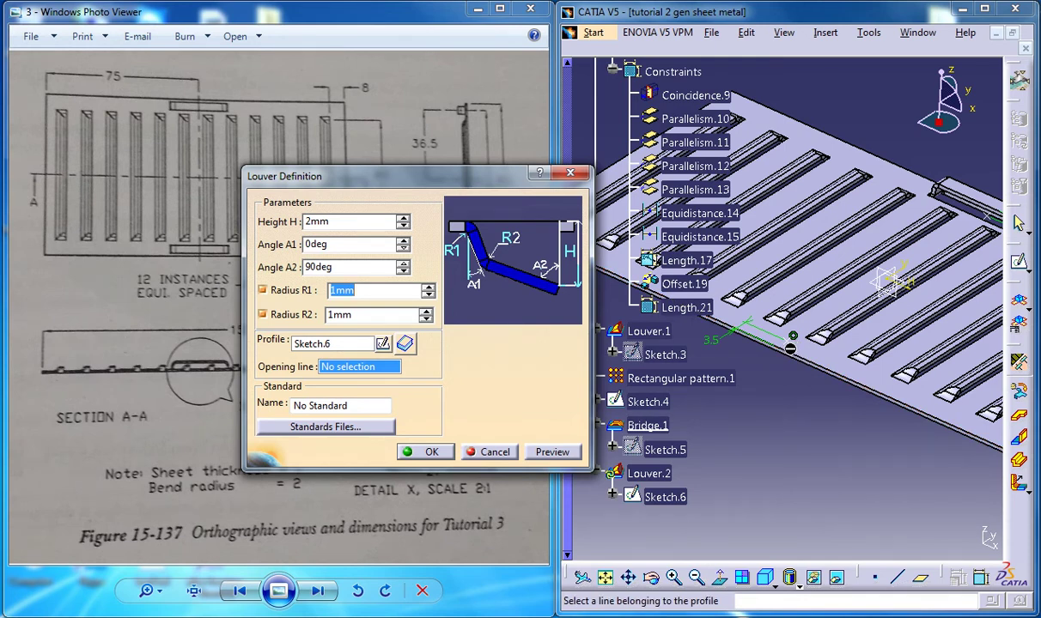
left_click(491, 452)
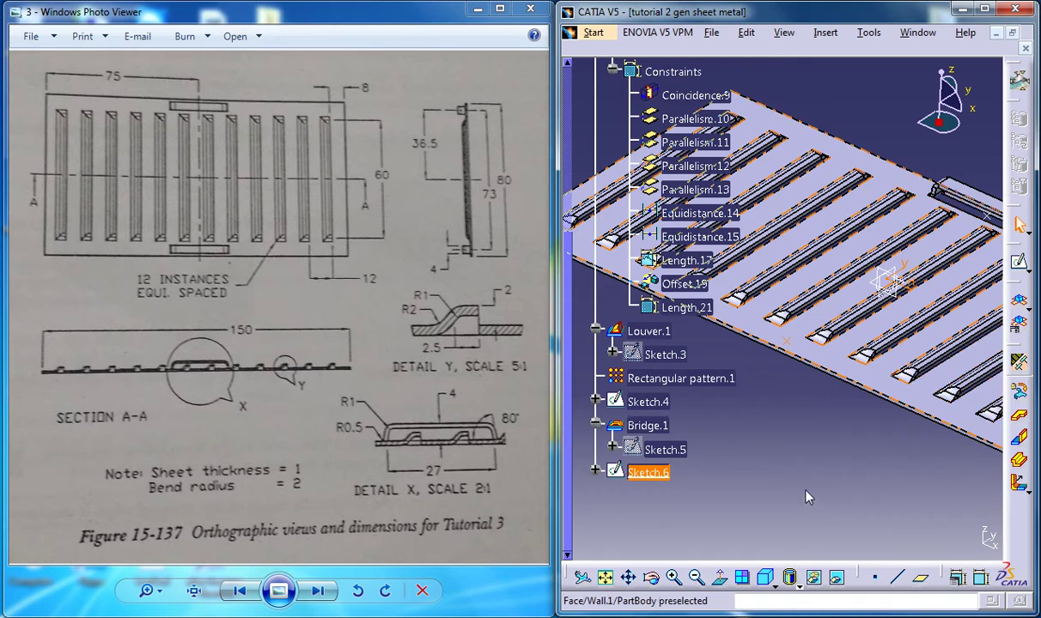
key("ctrl+z")
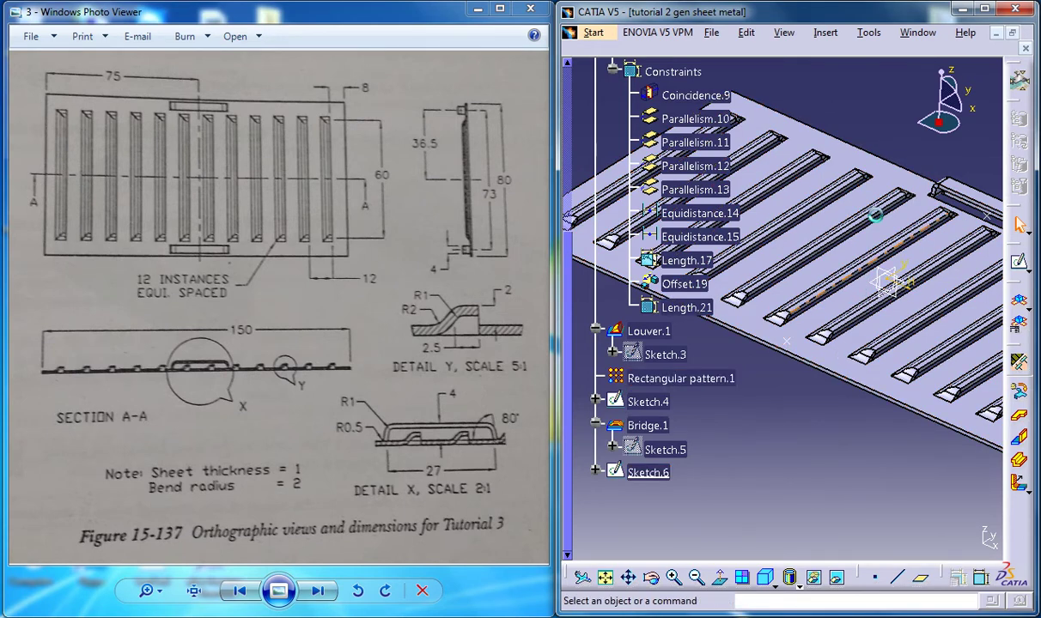
left_click(823, 34)
mouse_move(837, 386)
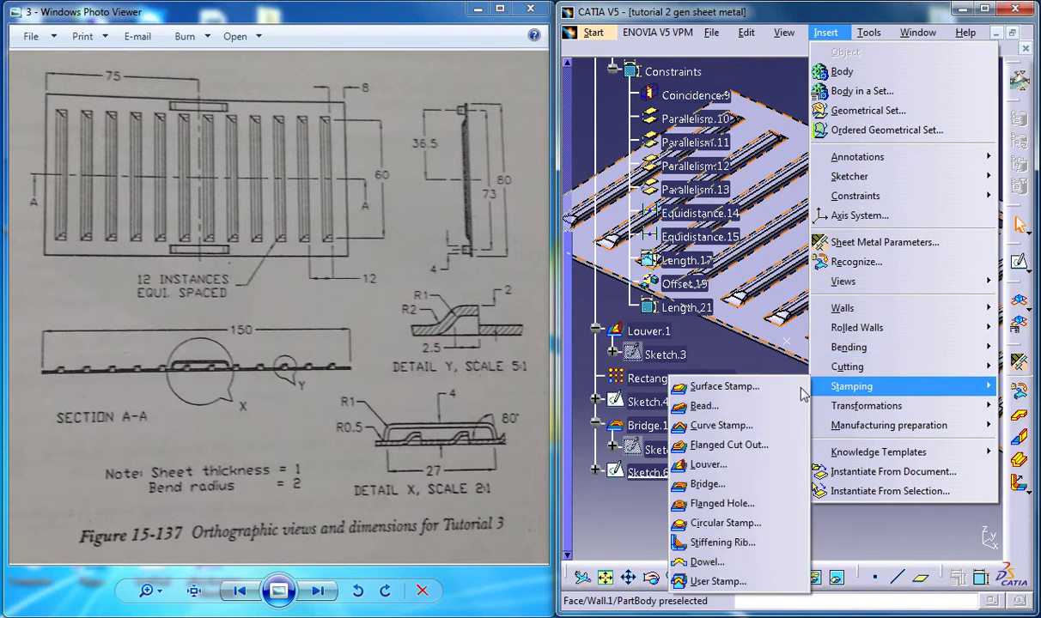
left_click(710, 465)
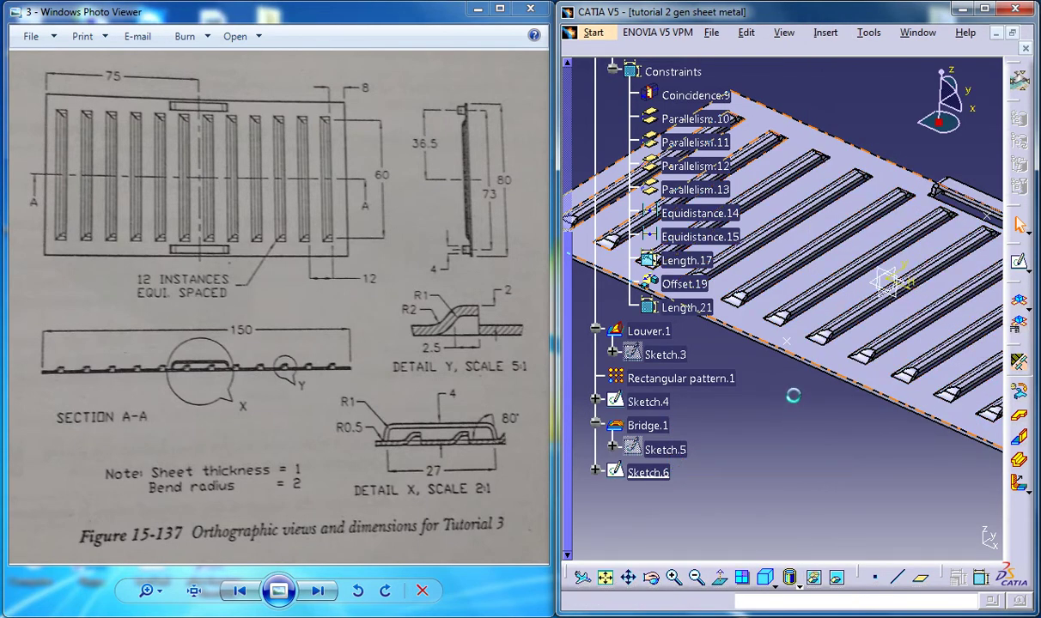
left_click(799, 350)
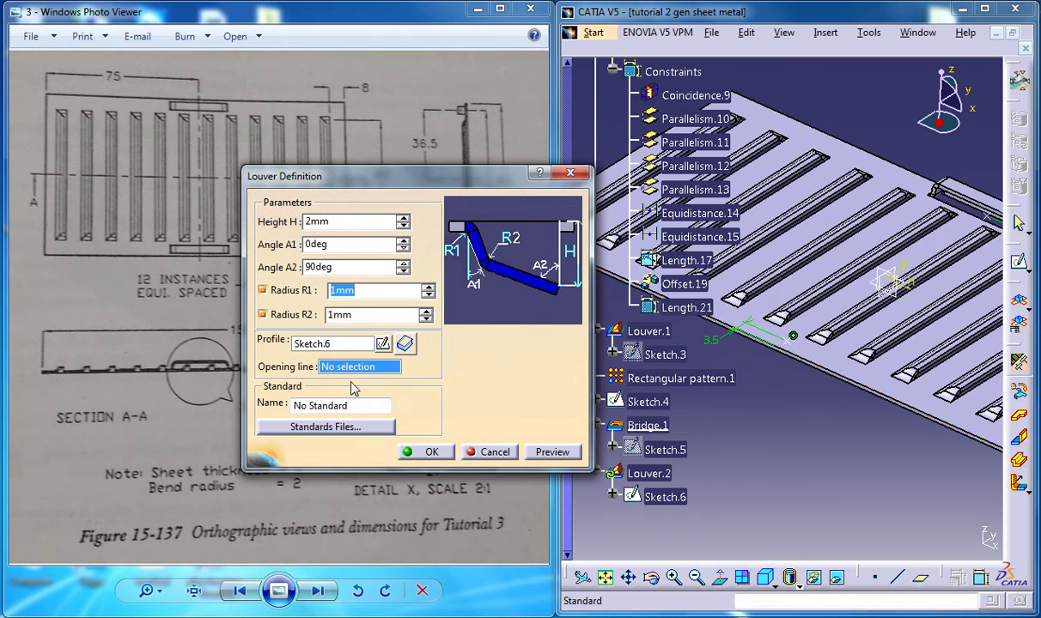
left_click(493, 452)
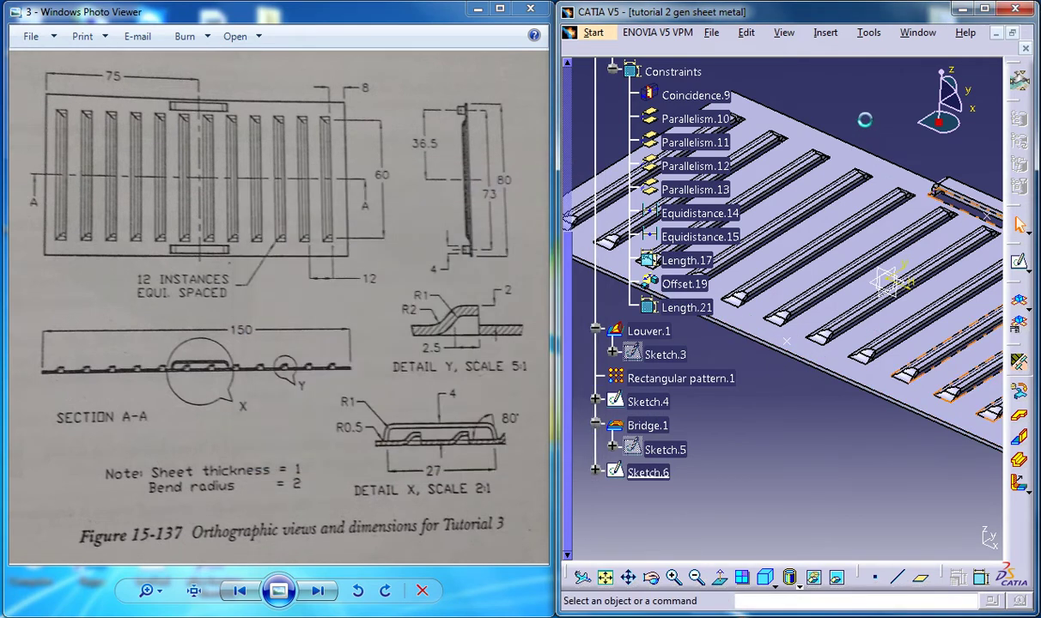
- Create a second bridge at the new sketch point with height 4 mm, length 27 mm, width 4 mm, angle 80°, R1 1 mm and R2 0.5 mm
left_click(825, 33)
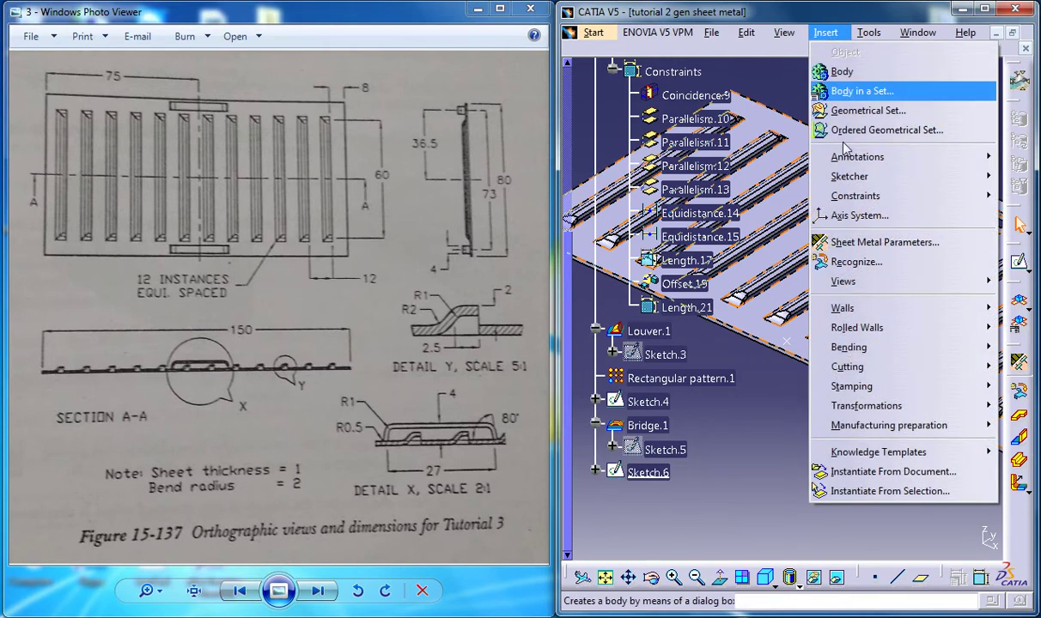
mouse_move(869, 391)
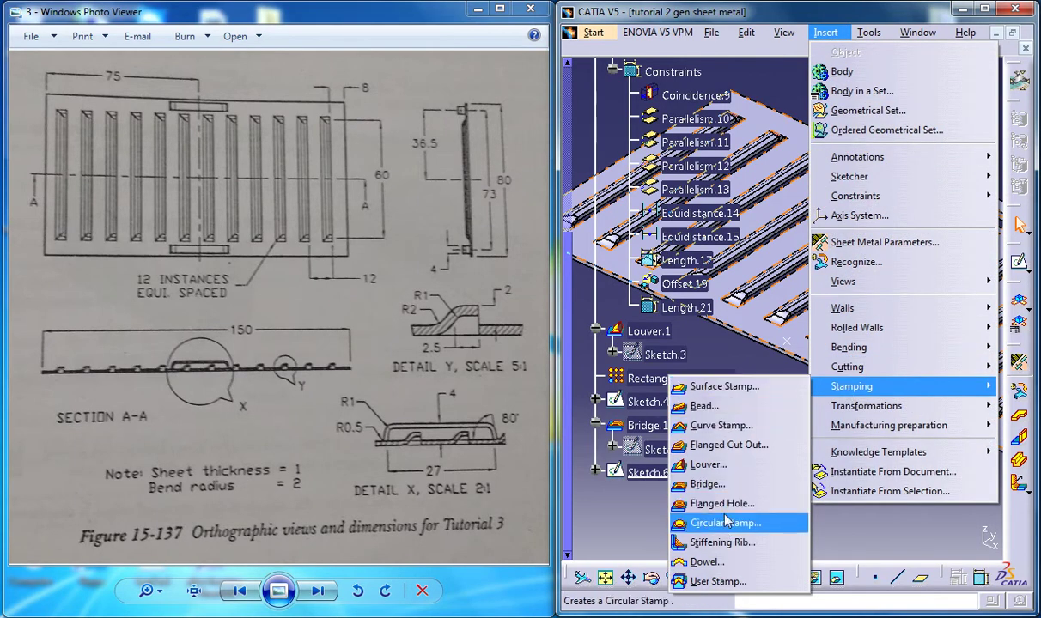
left_click(722, 484)
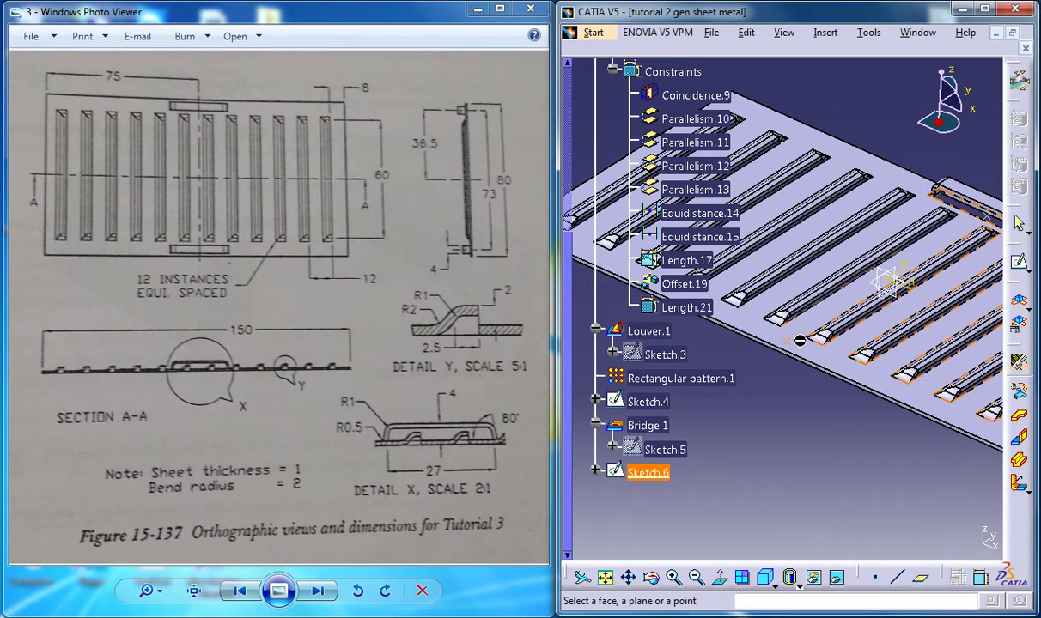
left_click(804, 335)
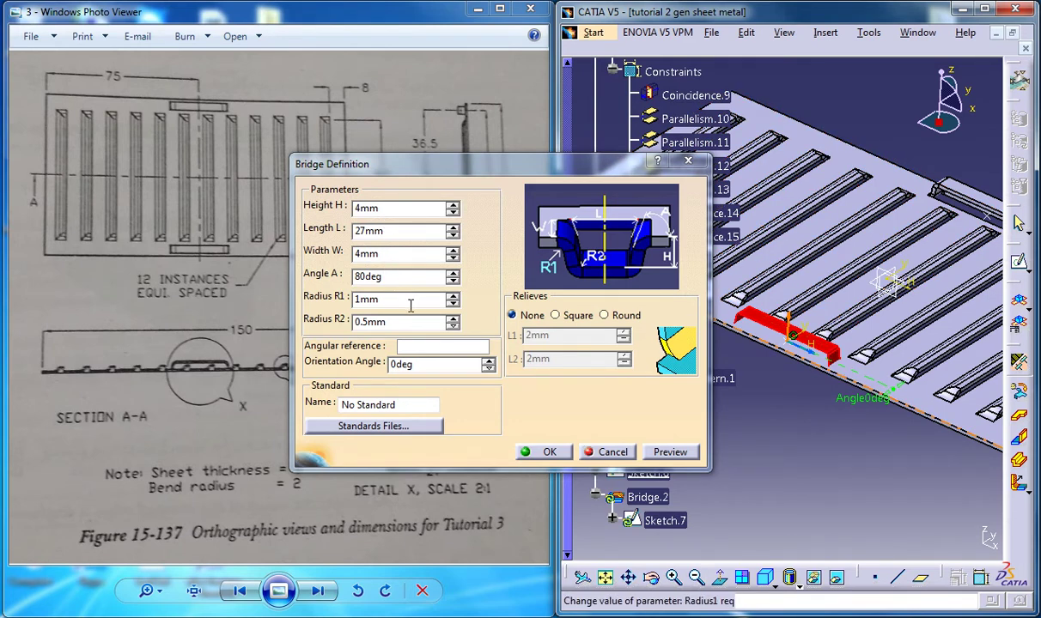
left_click_drag(455, 166, 760, 110)
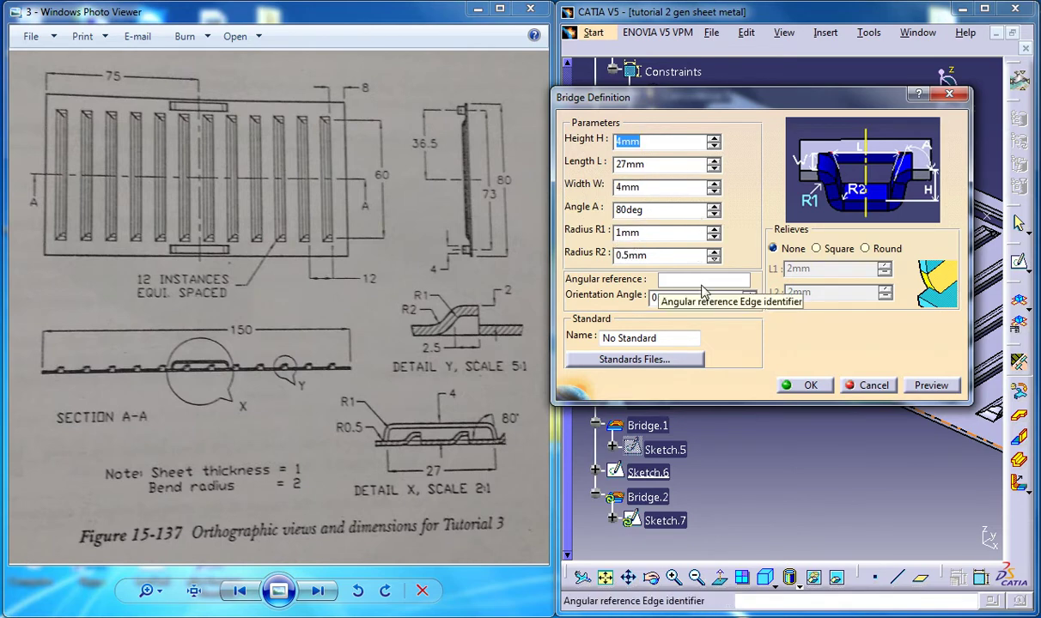
left_click(807, 386)
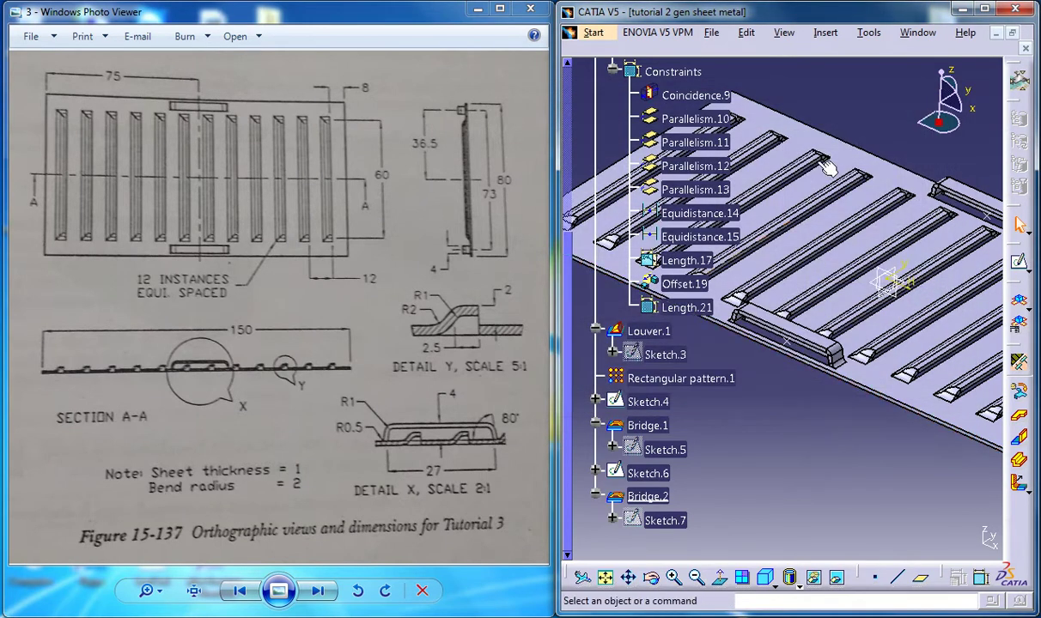
- Unfold the finished plate to inspect its flat pattern, and fold it back into the 3D shape
middle_click_drag(827, 170, 826, 248)
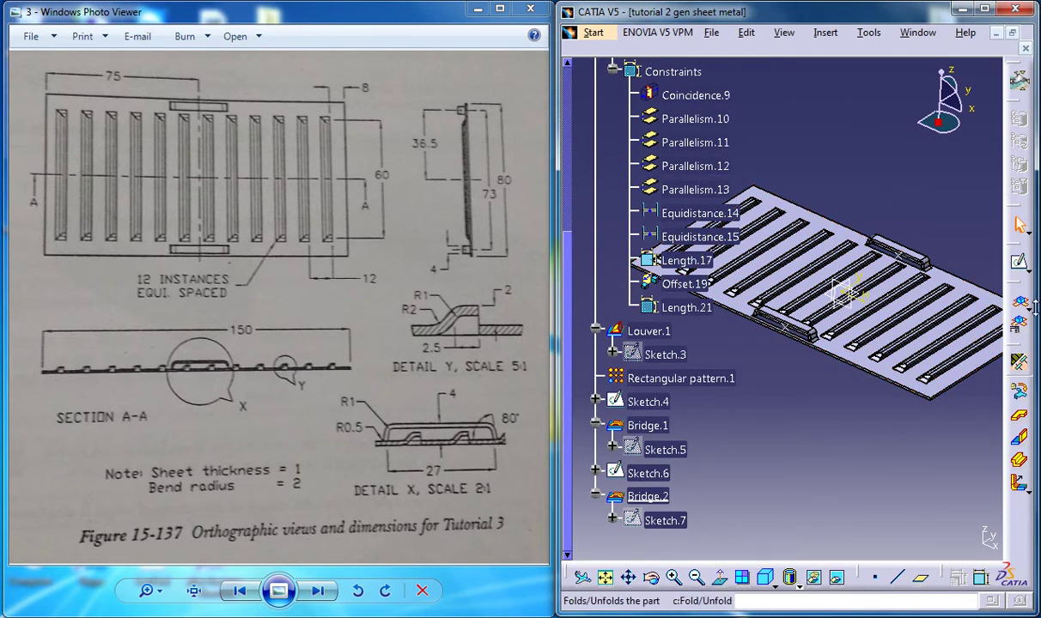
left_click(1022, 304)
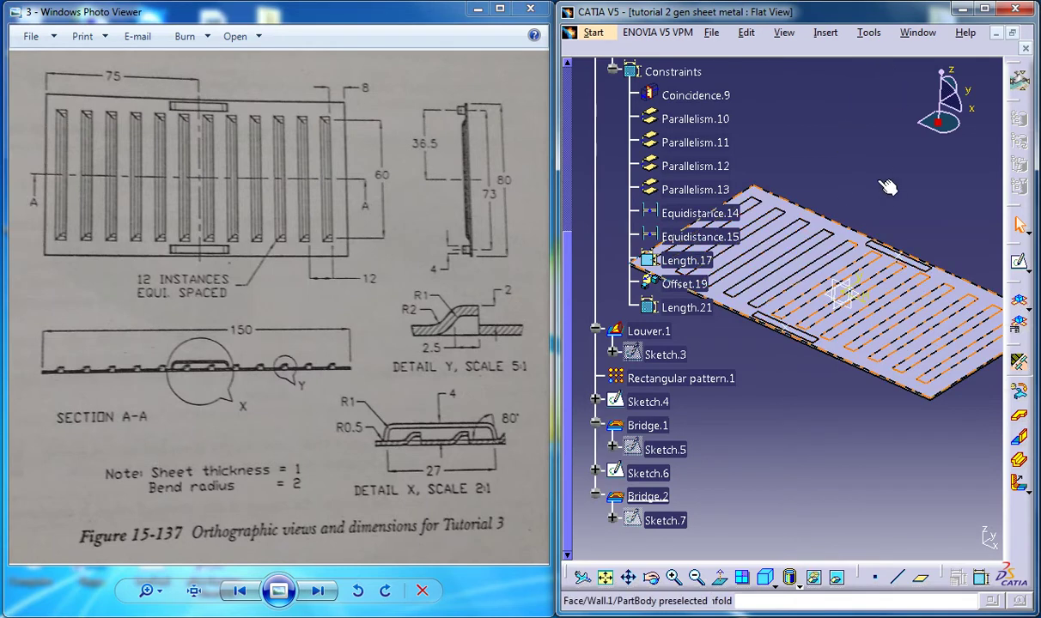
middle_click_drag(865, 241, 981, 313)
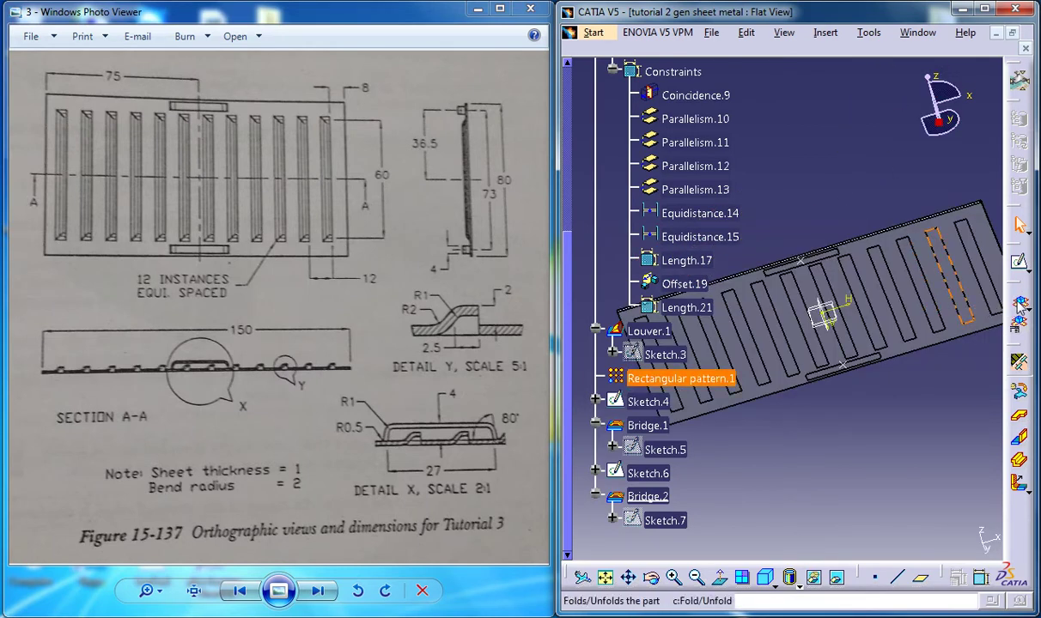
left_click(1020, 303)
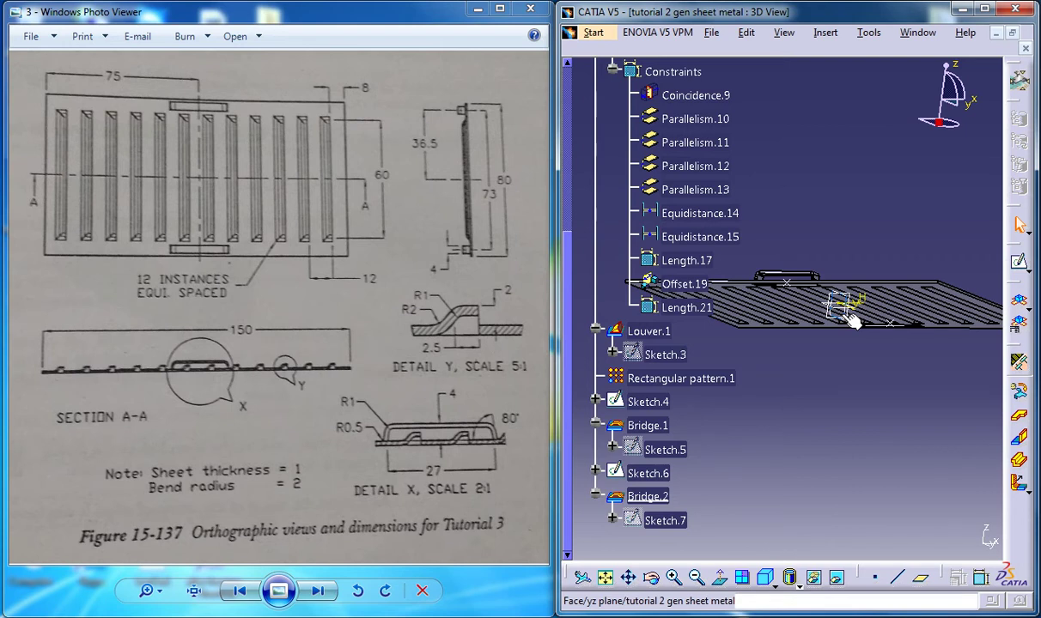
left_click(853, 321)
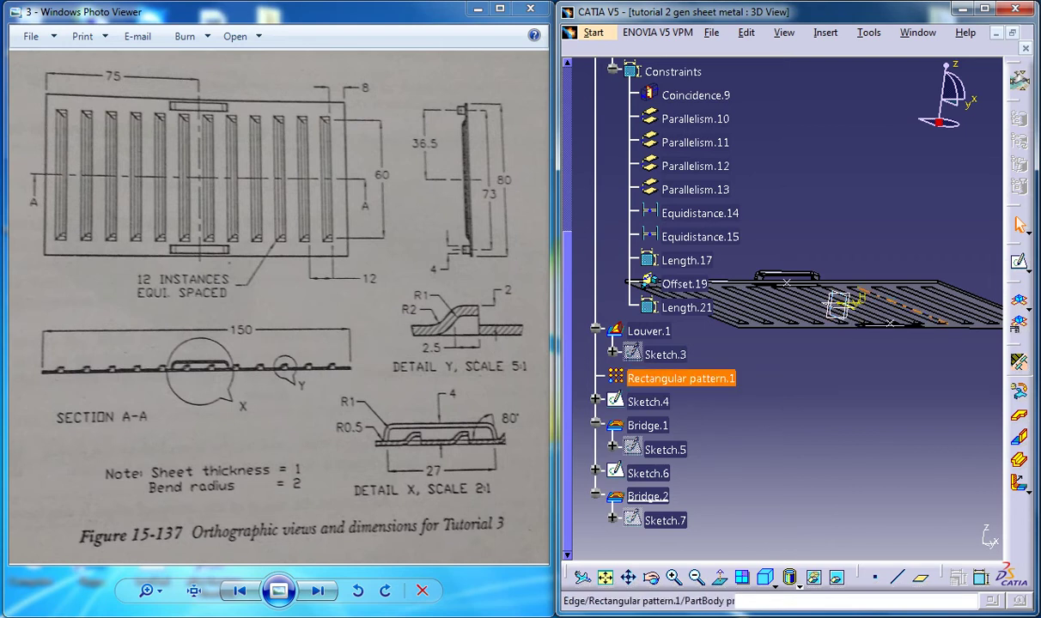